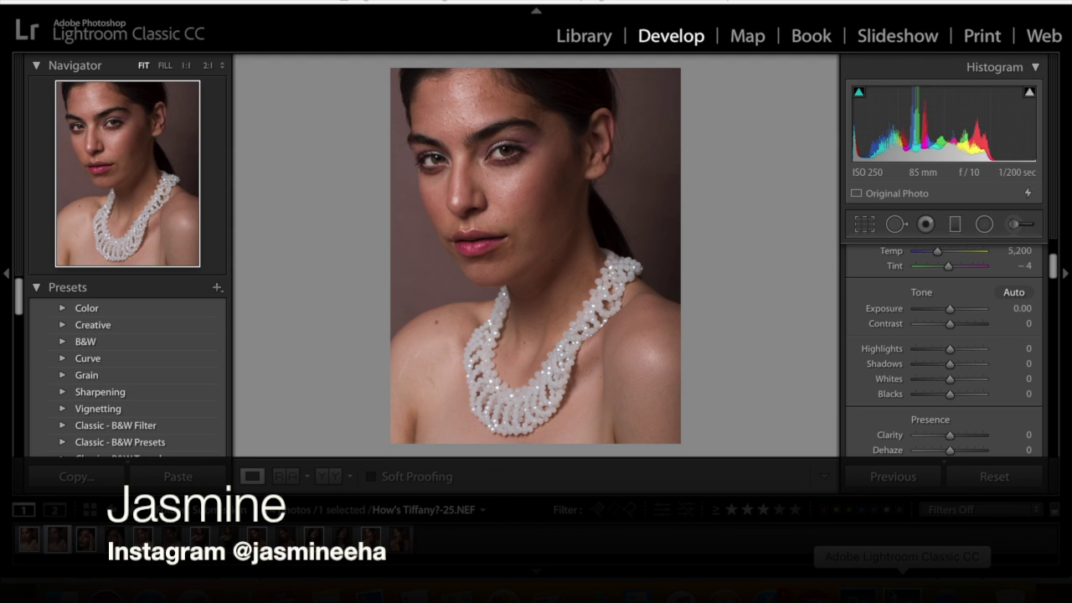
Step: Bring up the necklace portrait in Photoshop and turn on the lower FS group and master layer
{"action": "left_click", "coordinate": [858, 592]}
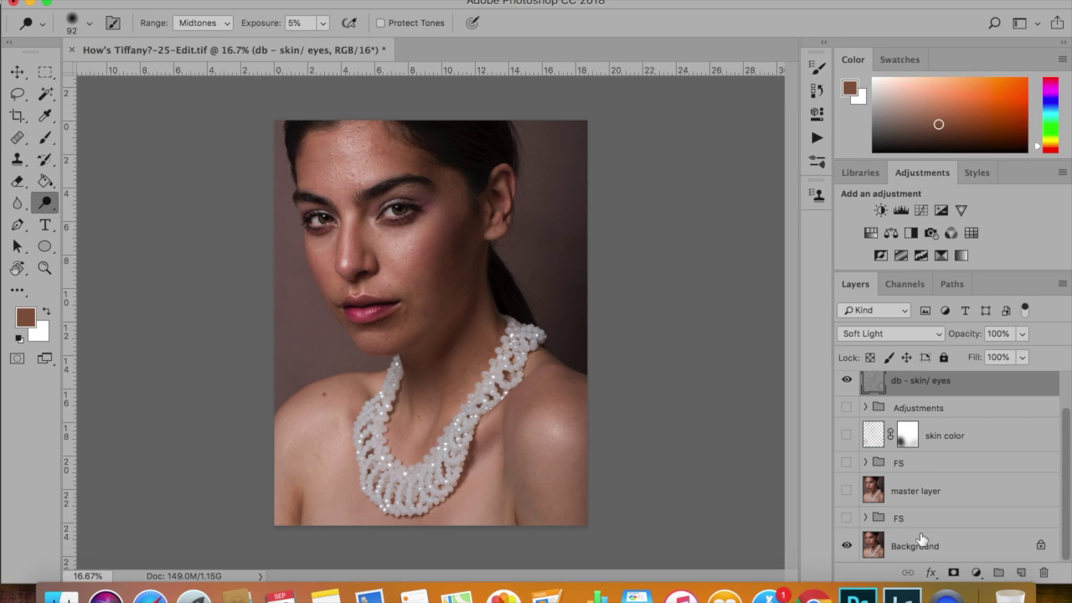
{"action": "left_click", "coordinate": [847, 519]}
{"action": "left_click", "coordinate": [847, 519]}
{"action": "left_click", "coordinate": [847, 519]}
{"action": "left_click", "coordinate": [847, 516]}
{"action": "left_click", "coordinate": [847, 516]}
{"action": "left_click", "coordinate": [847, 492]}
Step: Turn on the upper FS group, toggling it off and on to compare the retouch
{"action": "left_click", "coordinate": [847, 463]}
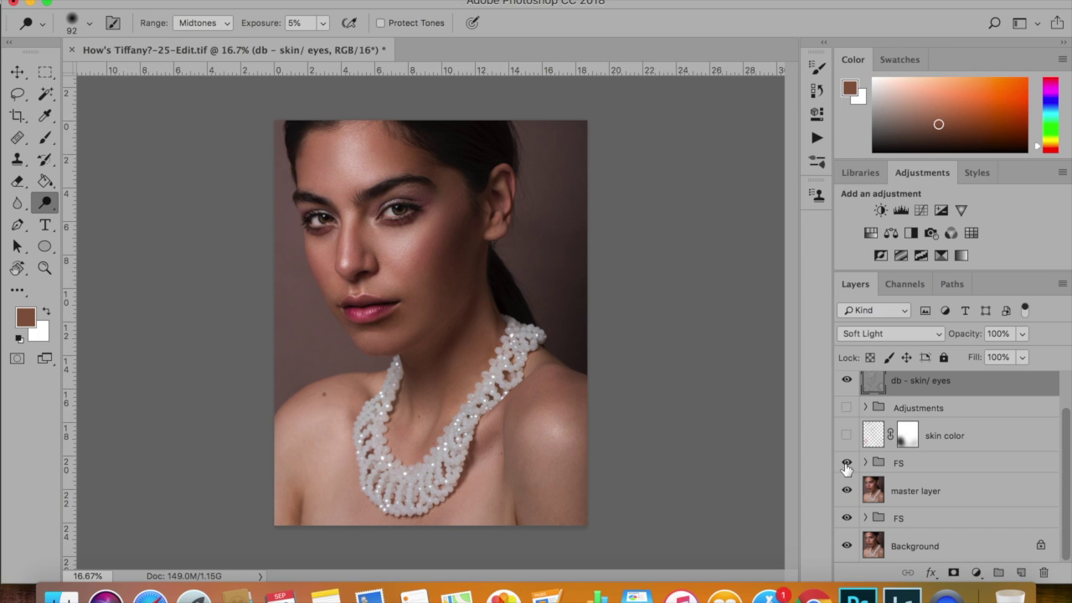
{"action": "left_click", "coordinate": [847, 465]}
{"action": "left_click", "coordinate": [847, 465]}
{"action": "left_click", "coordinate": [847, 465]}
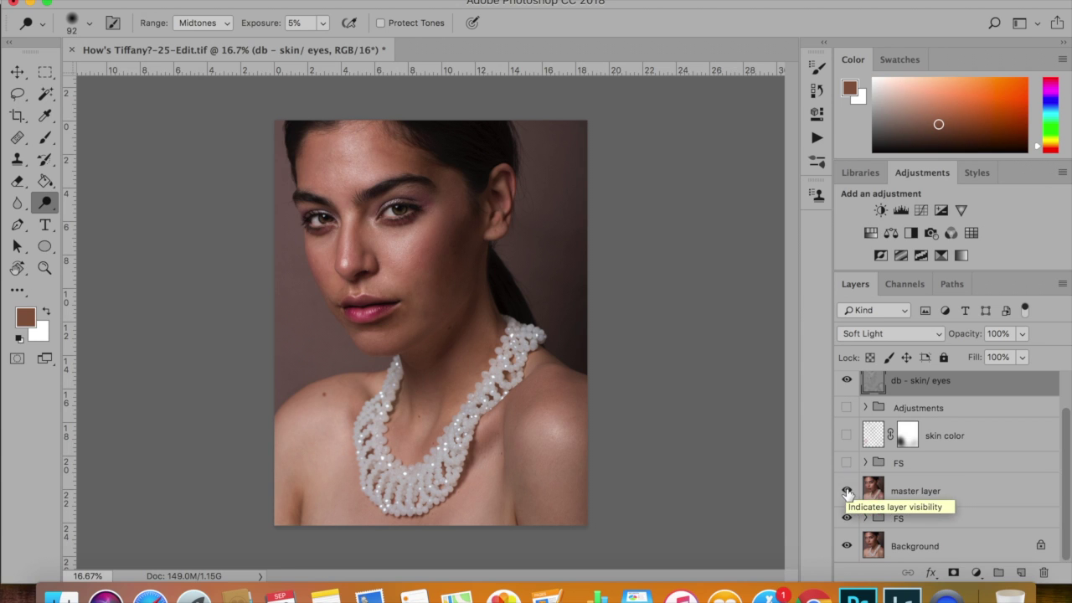
{"action": "left_click", "coordinate": [847, 465]}
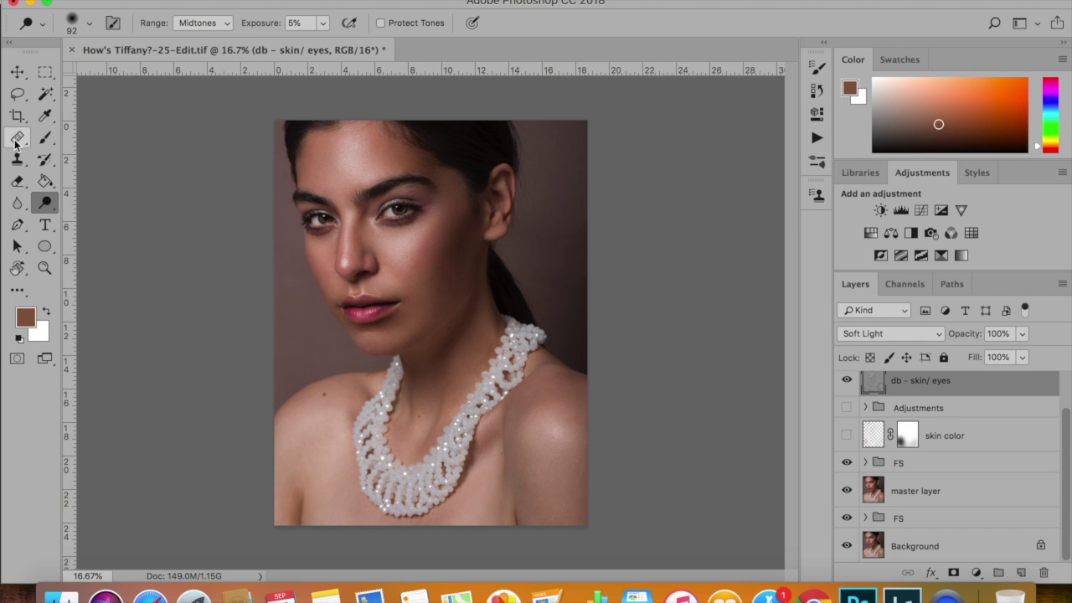
{"action": "left_click", "coordinate": [847, 463]}
{"action": "left_click", "coordinate": [847, 463]}
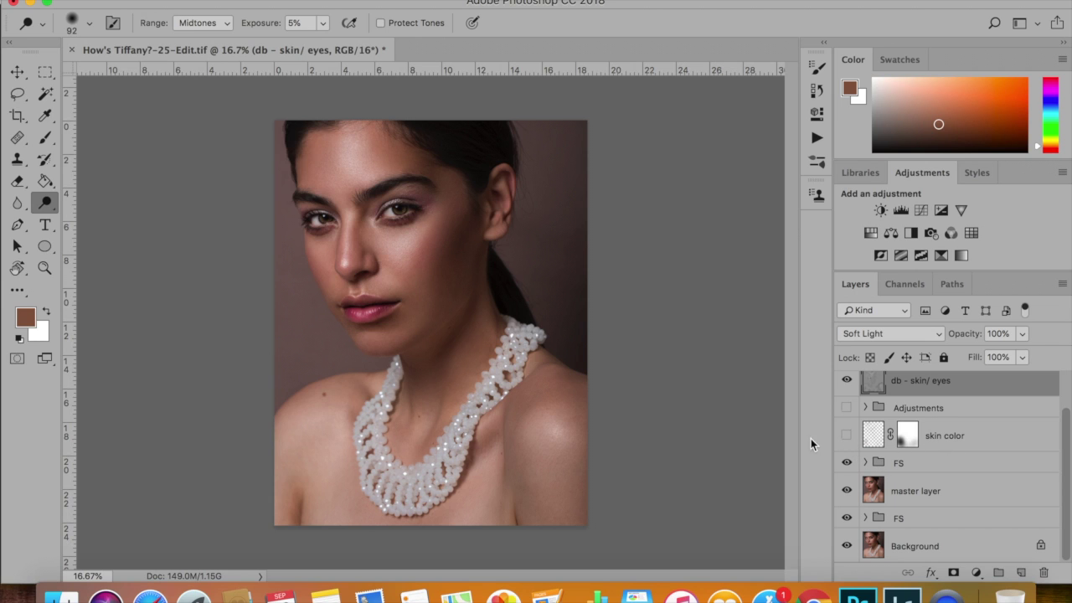
{"action": "left_click", "coordinate": [44, 139]}
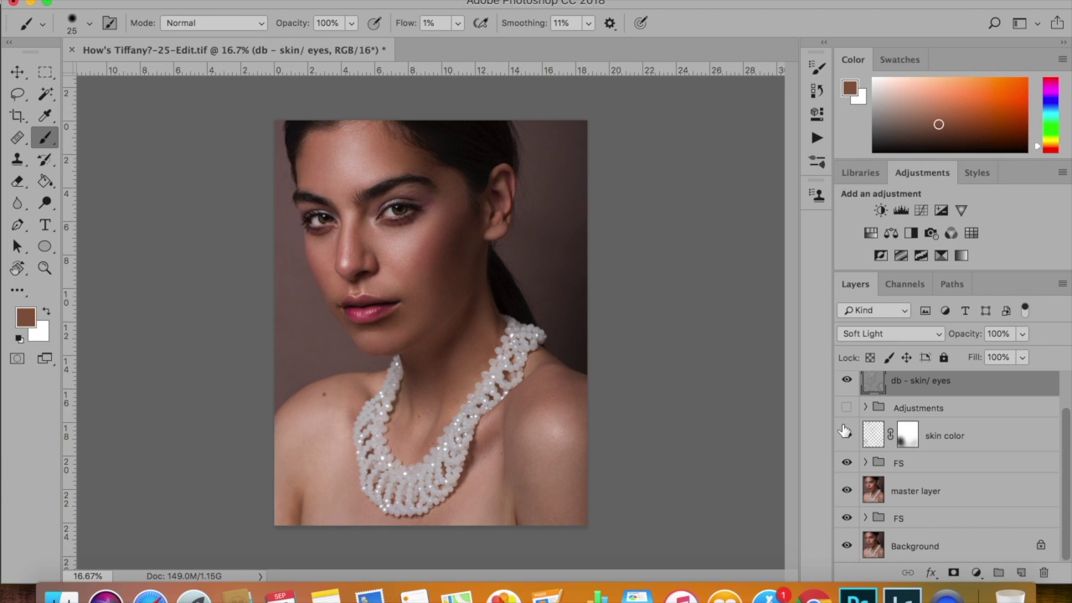
Step: Toggle the skin color layer on and off repeatedly to compare the portrait
{"action": "left_click", "coordinate": [846, 433]}
{"action": "left_click", "coordinate": [845, 436]}
{"action": "left_click", "coordinate": [846, 434]}
{"action": "left_click", "coordinate": [845, 435]}
{"action": "left_click", "coordinate": [846, 435]}
{"action": "left_click", "coordinate": [846, 435]}
Step: Expand the Adjustments group, browse its adjustment layers, and turn the group on
{"action": "left_click", "coordinate": [866, 408]}
{"action": "scroll", "coordinate": [939, 503], "scroll_direction": "down", "scroll_amount": 3}
{"action": "scroll", "coordinate": [938, 505], "scroll_direction": "down", "scroll_amount": 3}
{"action": "scroll", "coordinate": [887, 485], "scroll_direction": "up", "scroll_amount": 3}
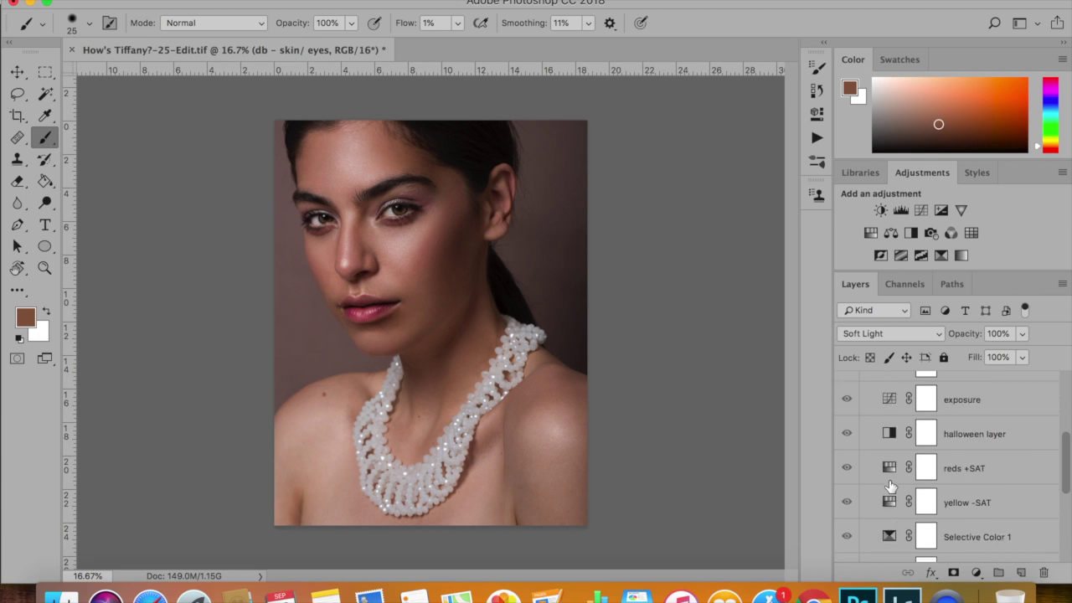
{"action": "scroll", "coordinate": [888, 466], "scroll_direction": "up", "scroll_amount": 3}
{"action": "scroll", "coordinate": [953, 463], "scroll_direction": "down", "scroll_amount": 1}
{"action": "scroll", "coordinate": [954, 464], "scroll_direction": "up", "scroll_amount": 3}
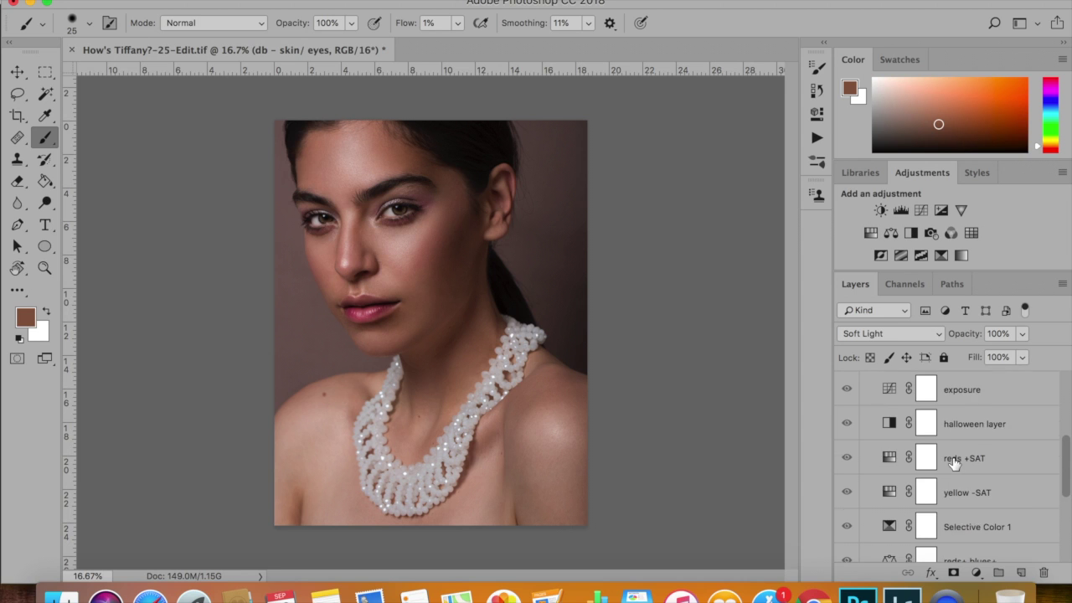
{"action": "scroll", "coordinate": [952, 456], "scroll_direction": "up", "scroll_amount": 3}
{"action": "left_click", "coordinate": [847, 451]}
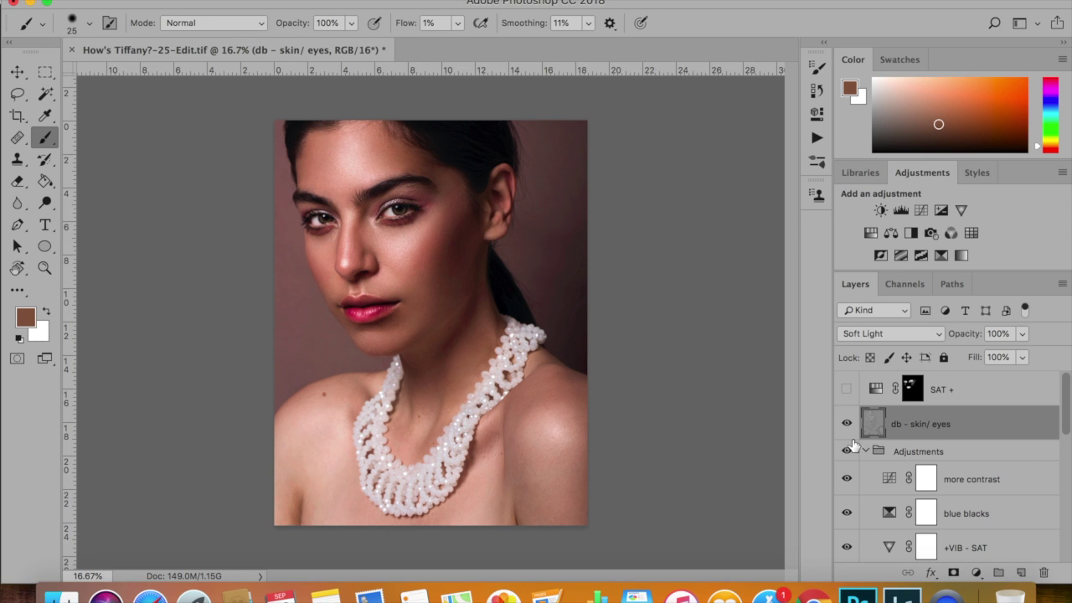
Step: Toggle the Adjustments group on and off to compare the necklace portrait
{"action": "left_click", "coordinate": [847, 452]}
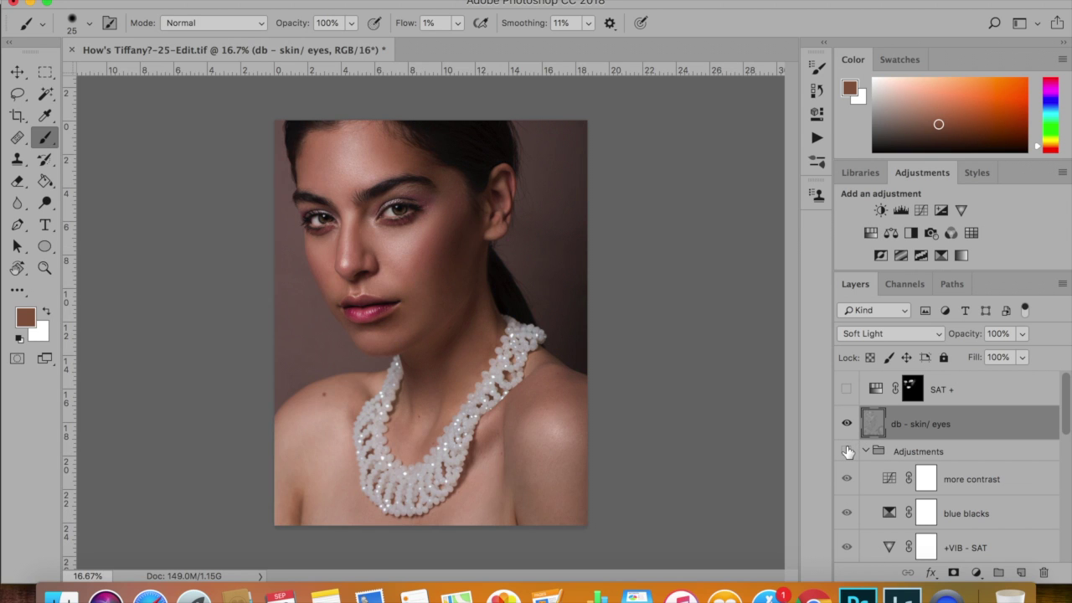
{"action": "left_click", "coordinate": [847, 452]}
{"action": "left_click", "coordinate": [847, 451]}
{"action": "left_click", "coordinate": [847, 451]}
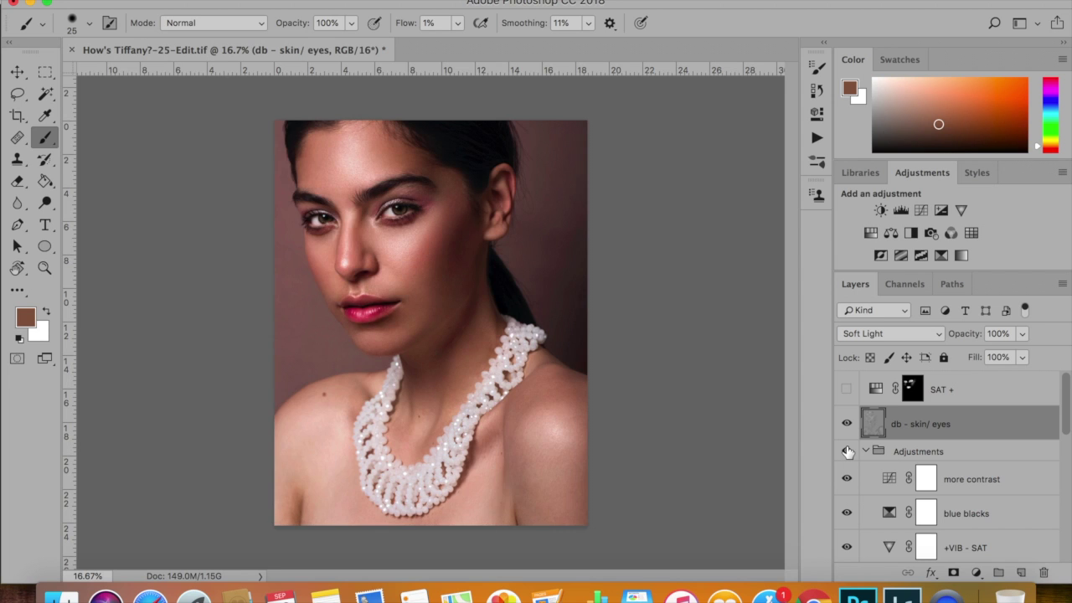
{"action": "scroll", "coordinate": [996, 506], "scroll_direction": "down", "scroll_amount": 5}
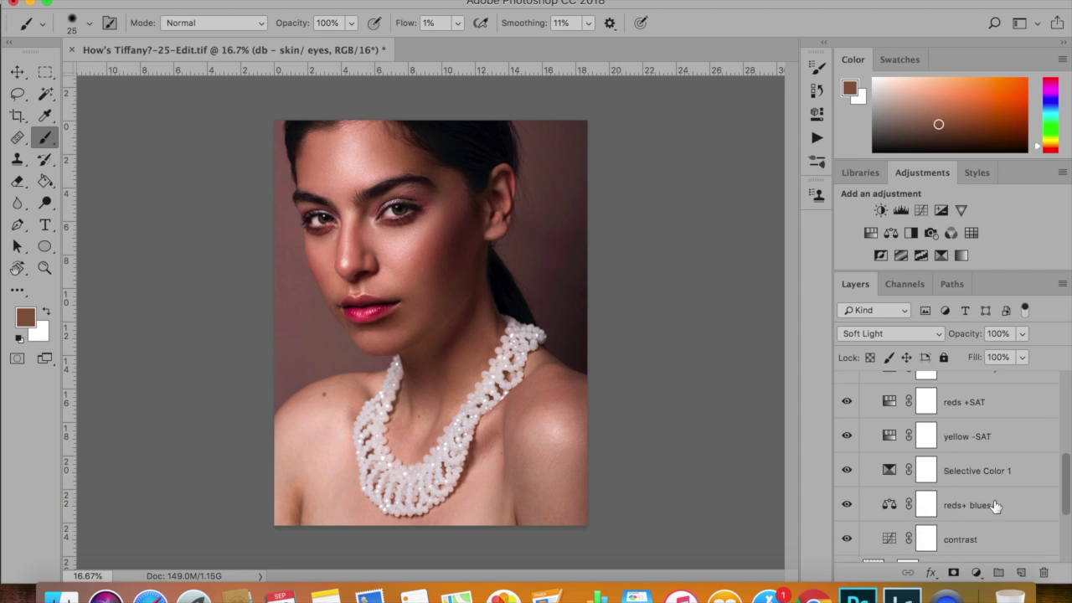
{"action": "scroll", "coordinate": [995, 506], "scroll_direction": "up", "scroll_amount": 3}
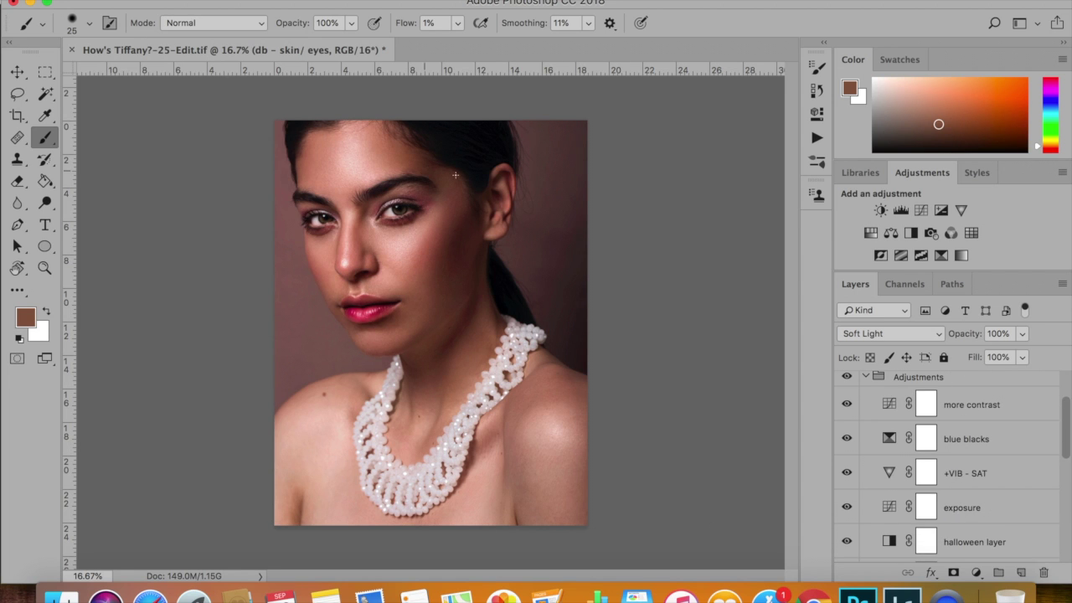
{"action": "scroll", "coordinate": [930, 428], "scroll_direction": "up", "scroll_amount": 1}
{"action": "scroll", "coordinate": [938, 436], "scroll_direction": "up", "scroll_amount": 1}
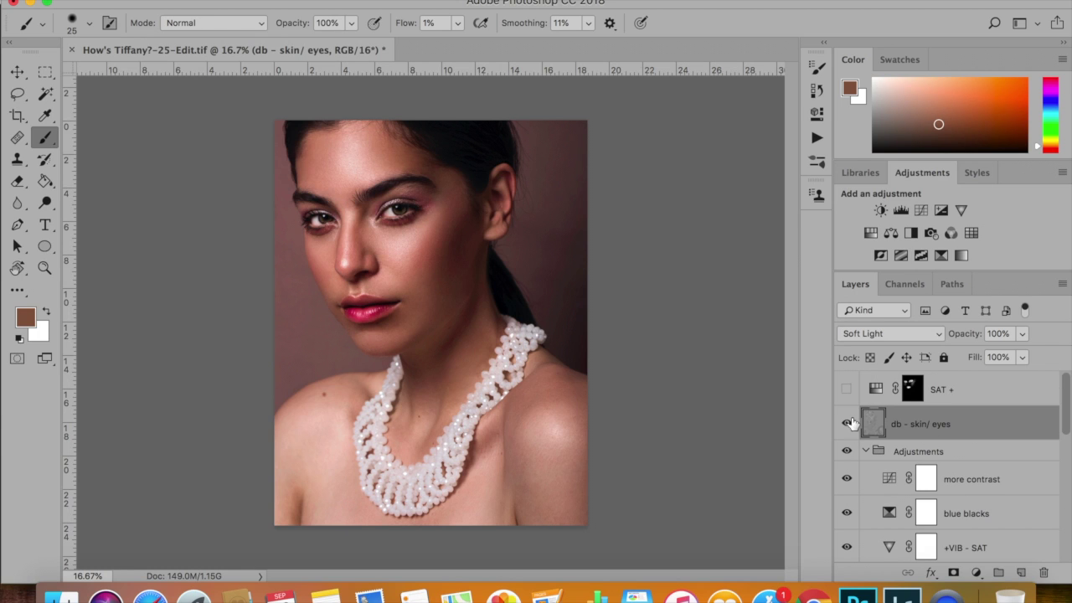
Step: Check the SAT + layer on and off, collapse Adjustments, and switch to the gold-leaf portrait
{"action": "left_click", "coordinate": [847, 389]}
{"action": "left_click", "coordinate": [847, 389]}
{"action": "left_click", "coordinate": [866, 452]}
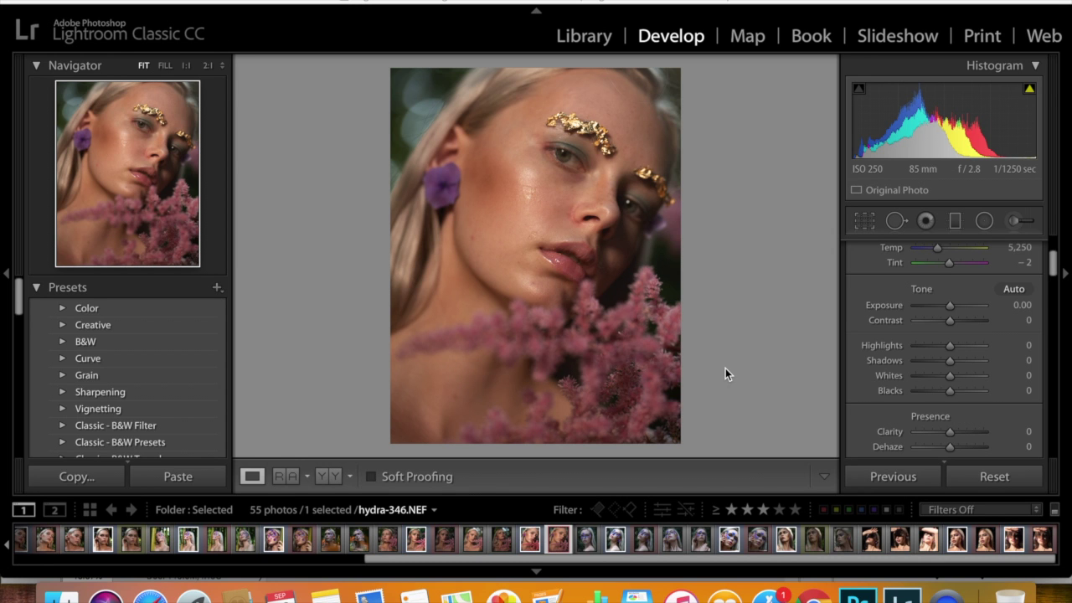
{"action": "key", "text": "super+Tab"}
Step: Hide the makeup/ flower +SAT and db - skin/eyes layers in hydra-346-Edit.tif
{"action": "left_click", "coordinate": [847, 423]}
{"action": "left_click", "coordinate": [847, 389]}
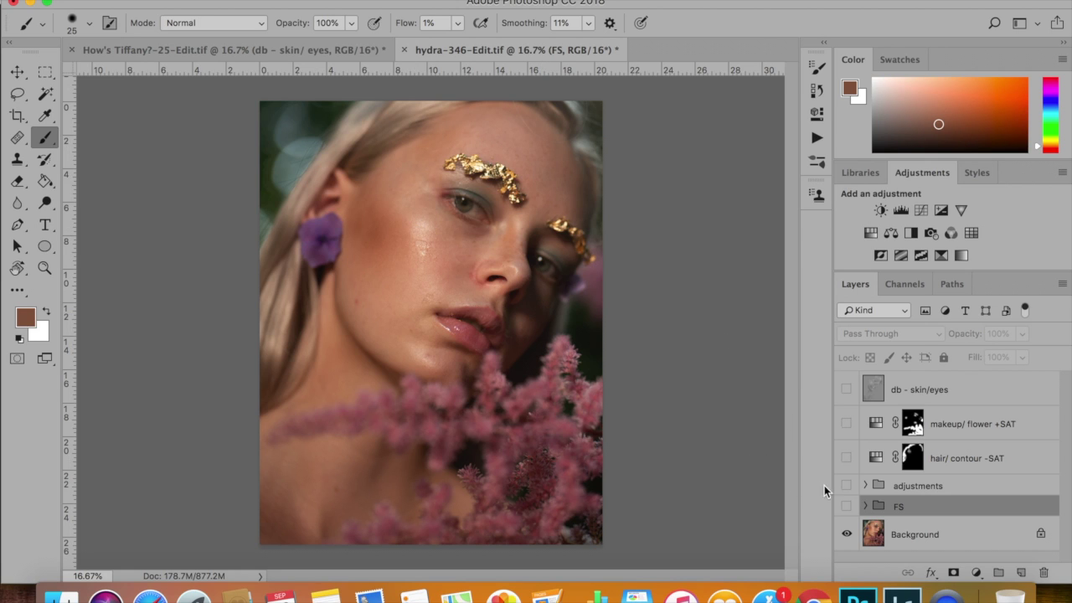
Step: Show the FS group, then toggle the adjustments group off and on, leaving it visible
{"action": "left_click", "coordinate": [846, 507]}
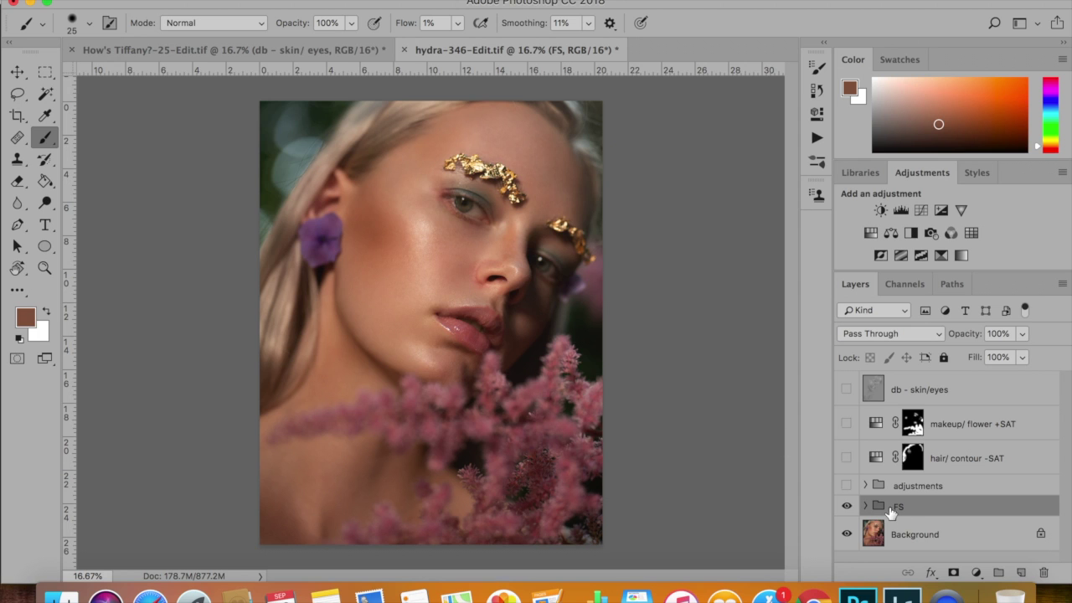
{"action": "left_click", "coordinate": [847, 487]}
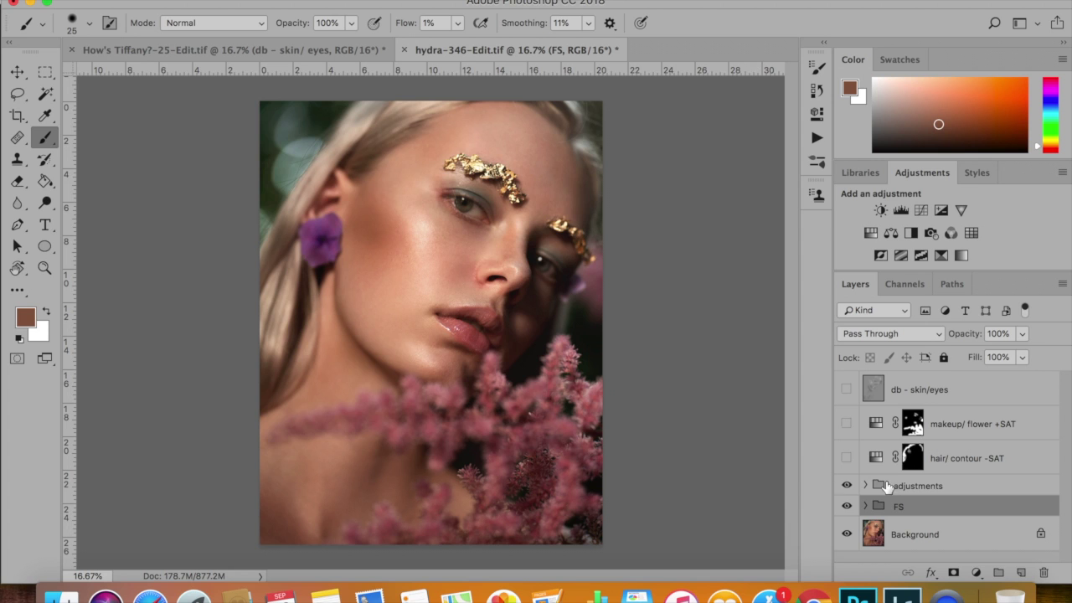
{"action": "left_click", "coordinate": [847, 486]}
{"action": "left_click", "coordinate": [846, 486]}
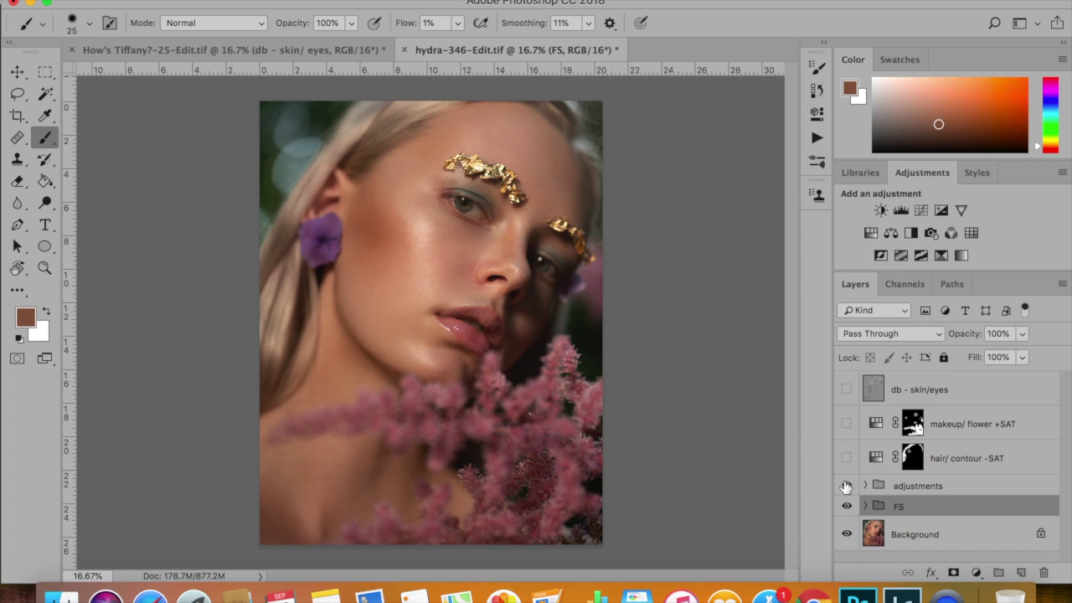
{"action": "left_click", "coordinate": [846, 486]}
{"action": "left_click", "coordinate": [846, 486]}
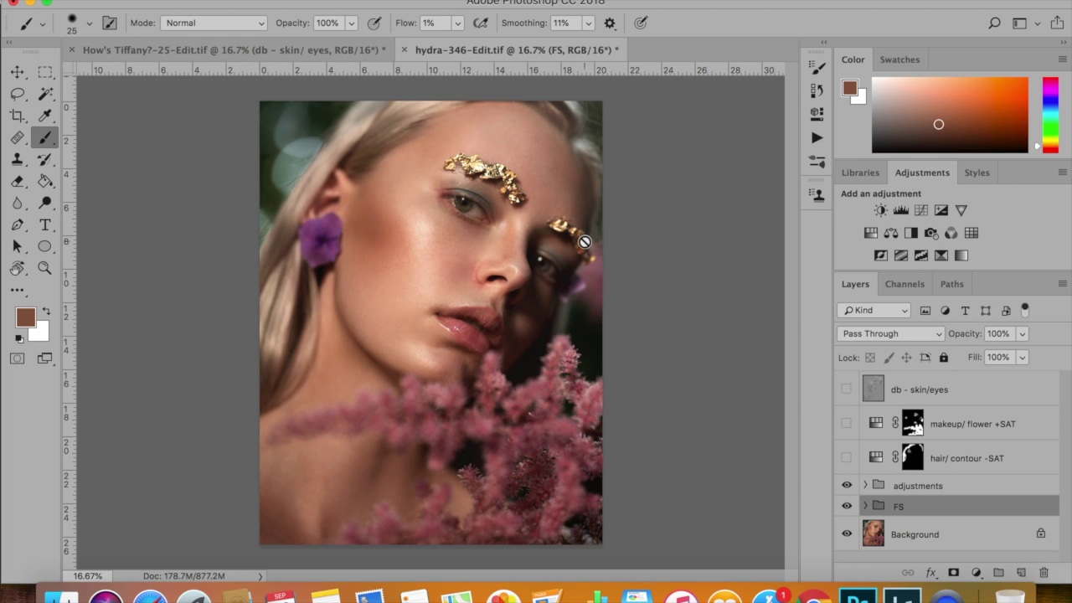
Step: Turn on hair/ contour -SAT and makeup/ flower +SAT, toggling makeup to compare
{"action": "left_click", "coordinate": [846, 459]}
{"action": "left_click", "coordinate": [847, 424]}
{"action": "left_click", "coordinate": [846, 425]}
{"action": "left_click", "coordinate": [846, 425]}
Step: Turn on db - skin/eyes, toggling it several times to compare, leaving it visible
{"action": "left_click", "coordinate": [846, 390]}
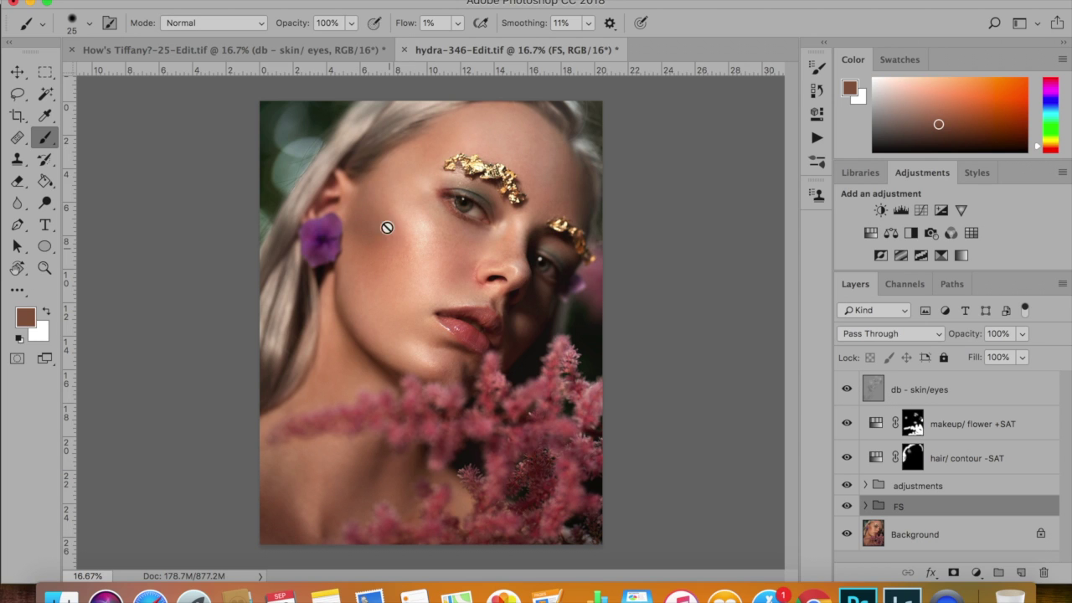
{"action": "left_click", "coordinate": [847, 390]}
{"action": "left_click", "coordinate": [847, 391]}
{"action": "left_click", "coordinate": [847, 390]}
{"action": "left_click", "coordinate": [851, 390]}
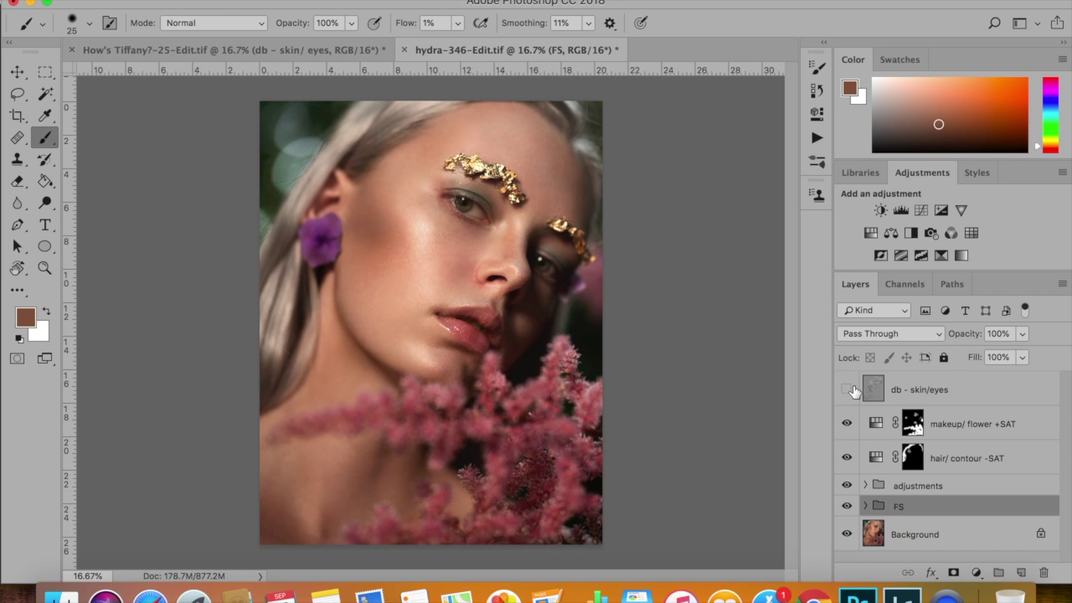
{"action": "left_click", "coordinate": [846, 390]}
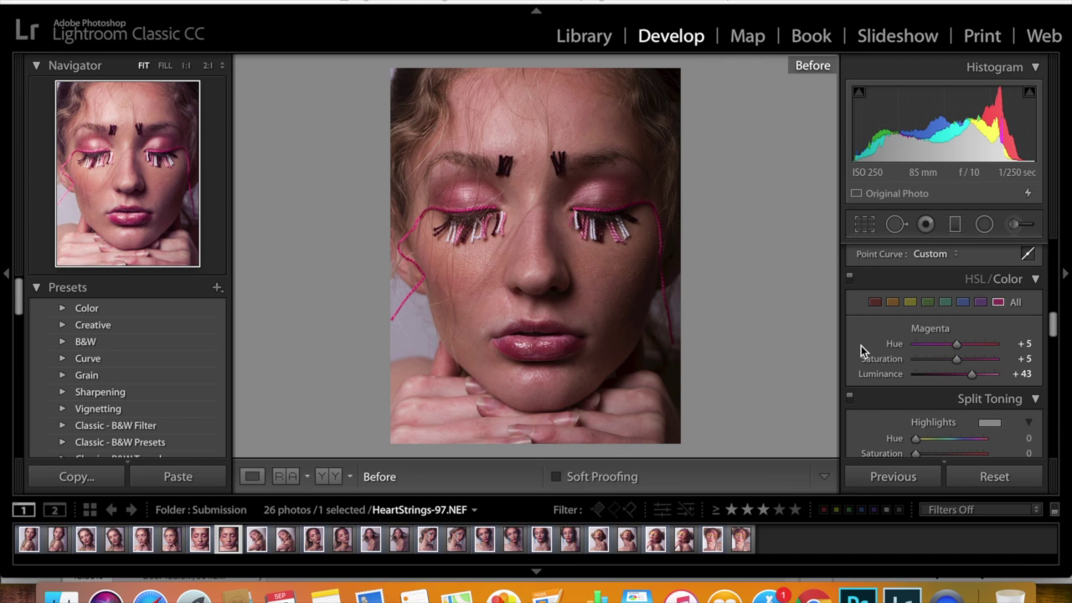
Step: Zoom HeartStrings-97.NEF to 1:1 and back, then flip Before/After ending on the edited view
{"action": "scroll", "coordinate": [935, 349], "scroll_direction": "up", "scroll_amount": 10}
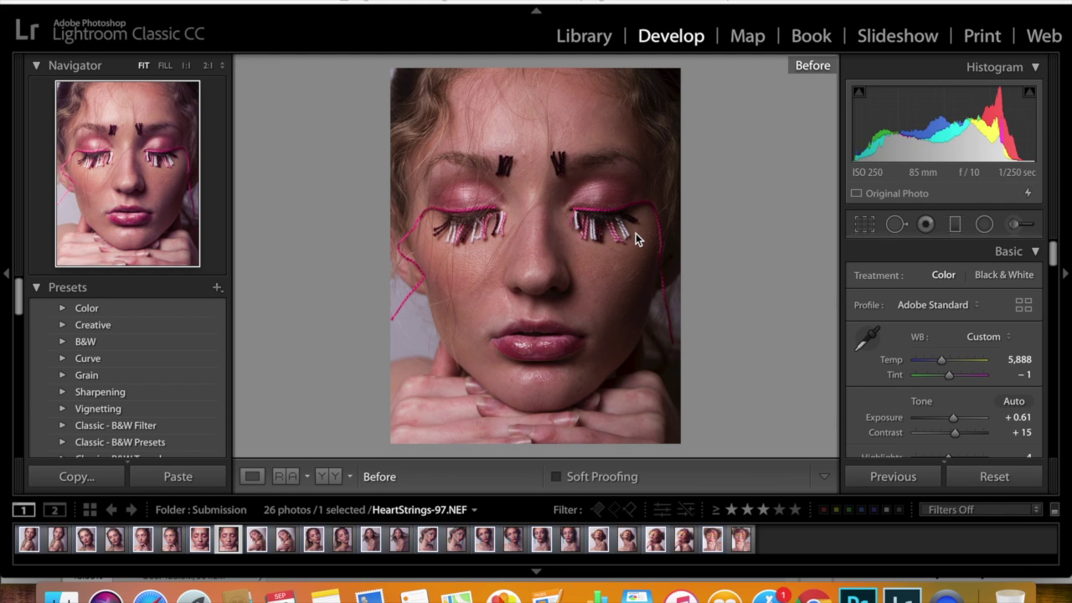
{"action": "left_click", "coordinate": [413, 289]}
{"action": "left_click", "coordinate": [508, 294]}
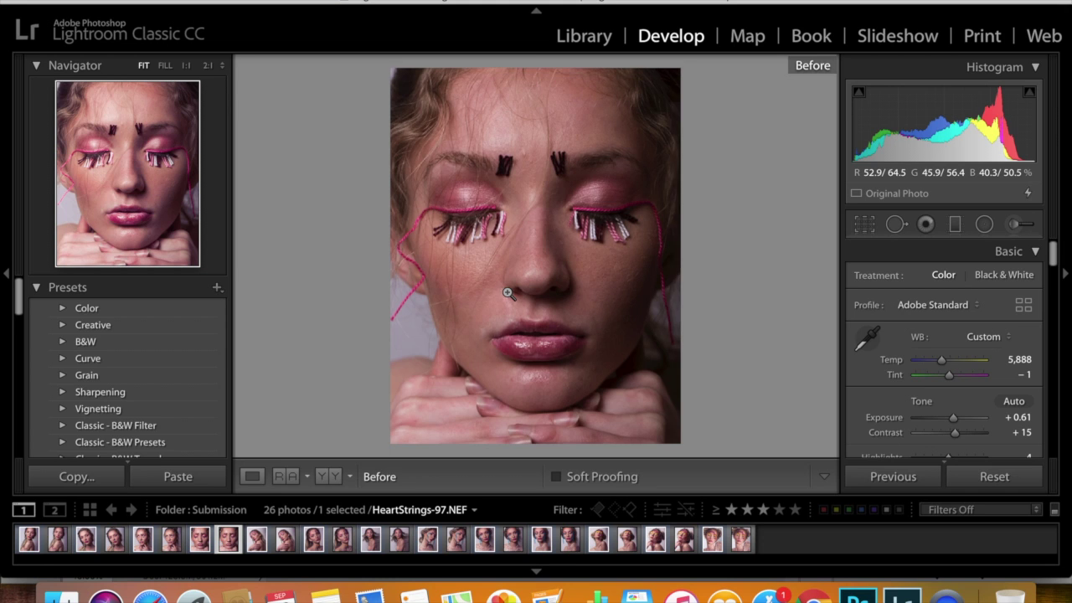
{"action": "key", "text": "backslash"}
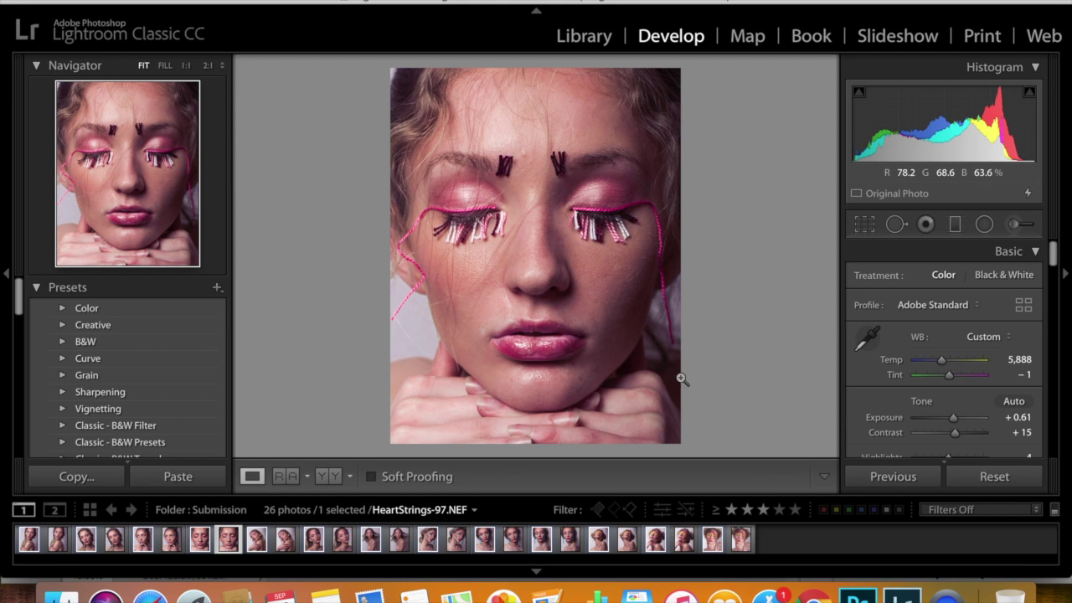
{"action": "key", "text": "backslash"}
{"action": "key", "text": "backslash"}
{"action": "key", "text": "backslash"}
{"action": "key", "text": "backslash"}
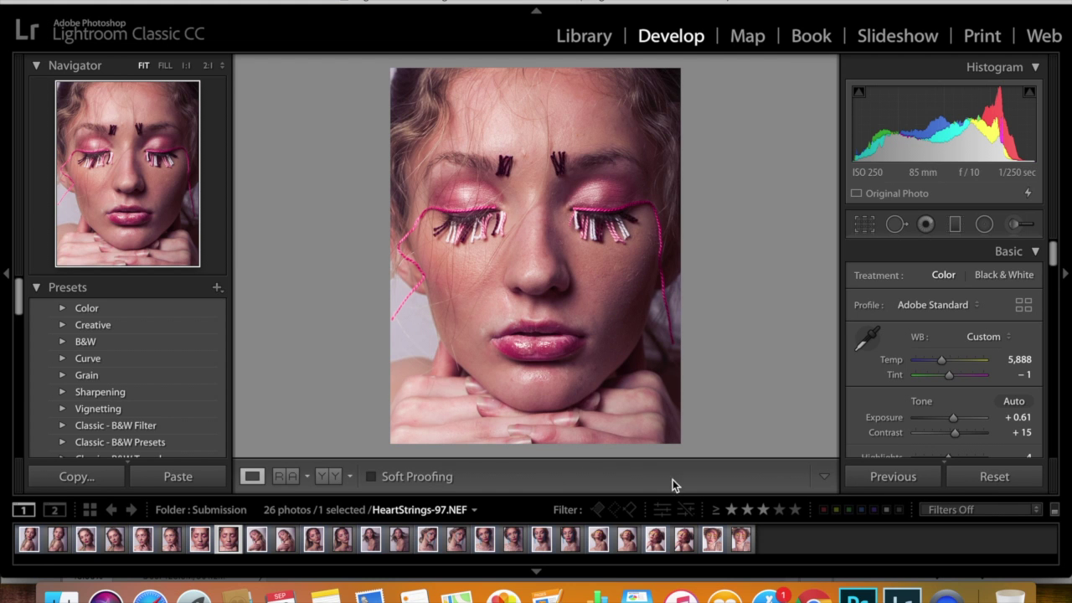
{"action": "left_click", "coordinate": [856, 595]}
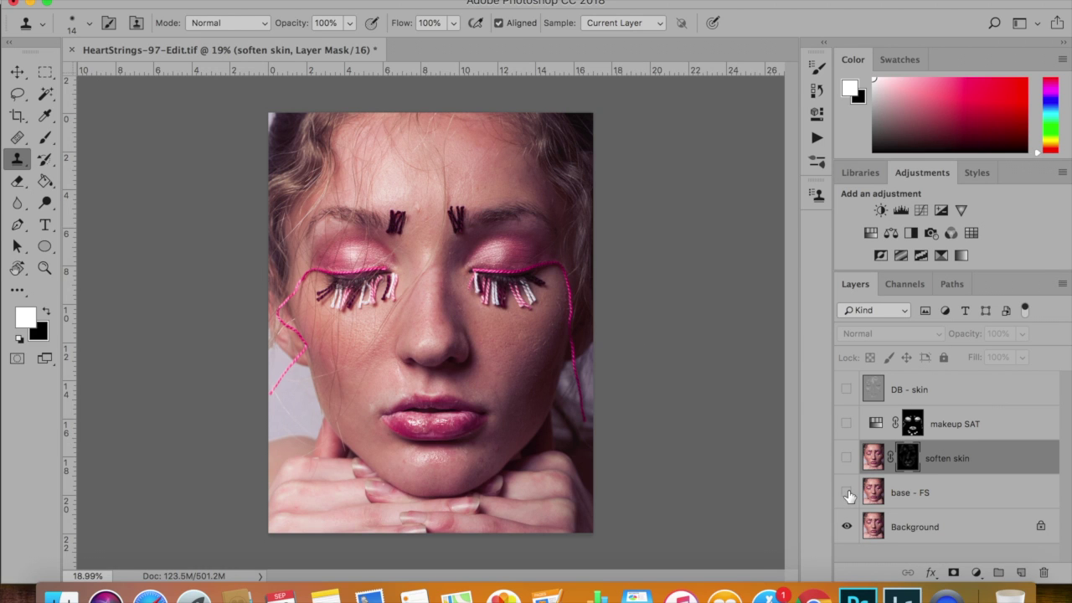
Step: Select base - FS and turn it on, toggling it to compare against the unretouched skin
{"action": "left_click", "coordinate": [900, 494]}
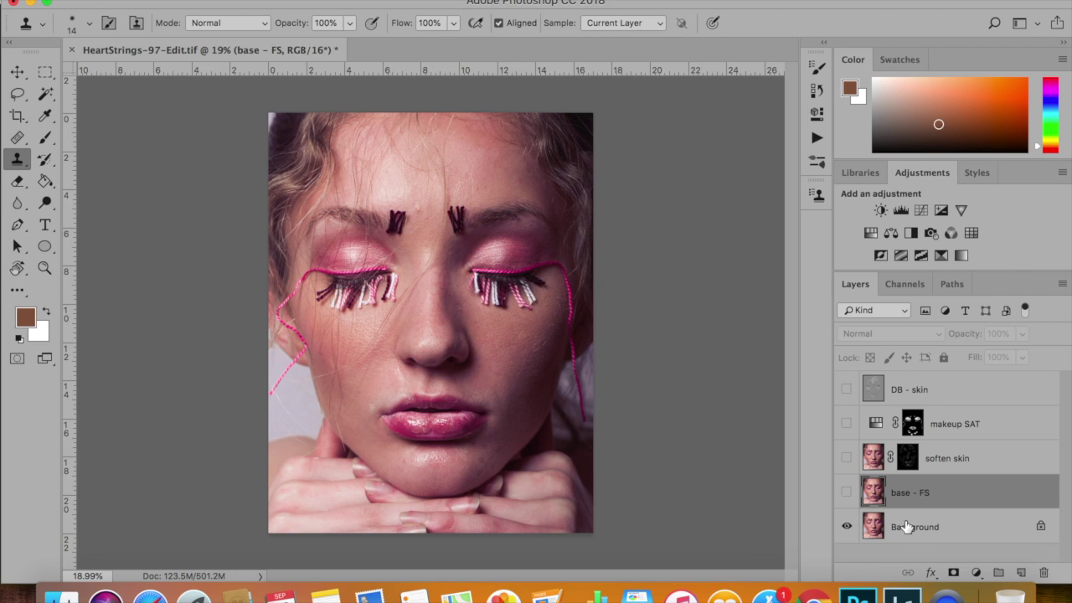
{"action": "left_click", "coordinate": [908, 527]}
{"action": "left_click", "coordinate": [927, 495]}
{"action": "left_click", "coordinate": [847, 493]}
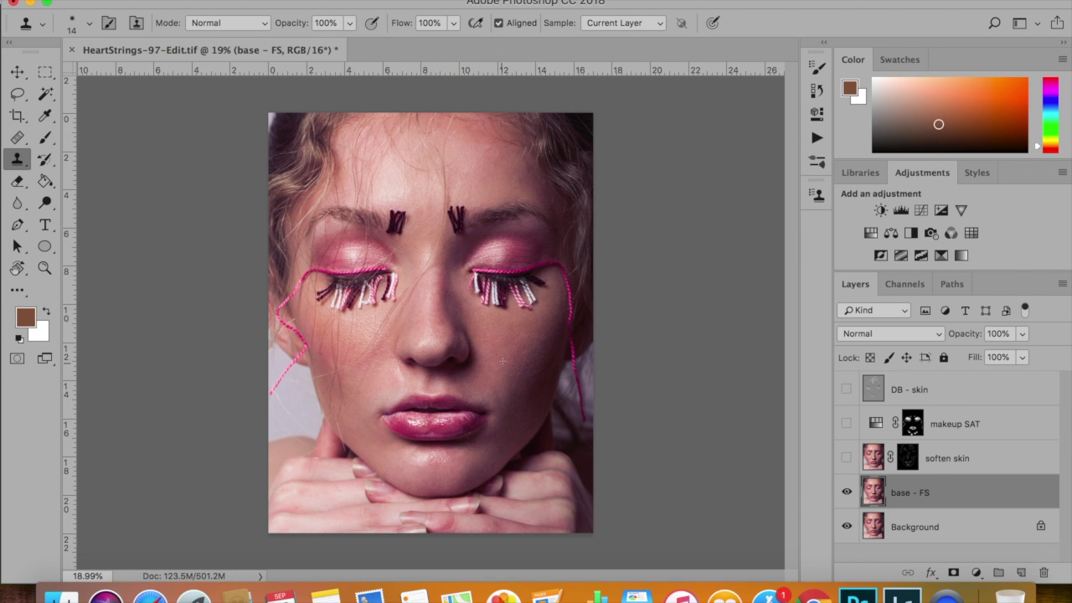
{"action": "scroll", "coordinate": [438, 329], "scroll_direction": "up", "scroll_amount": 3}
{"action": "scroll", "coordinate": [437, 329], "scroll_direction": "up", "scroll_amount": 3}
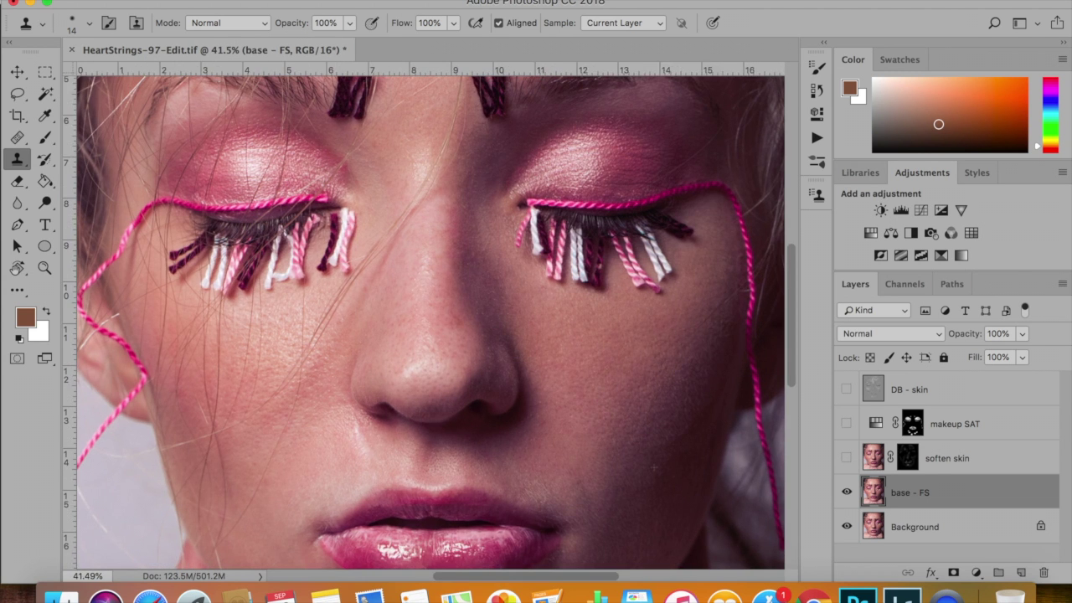
{"action": "left_click", "coordinate": [847, 492]}
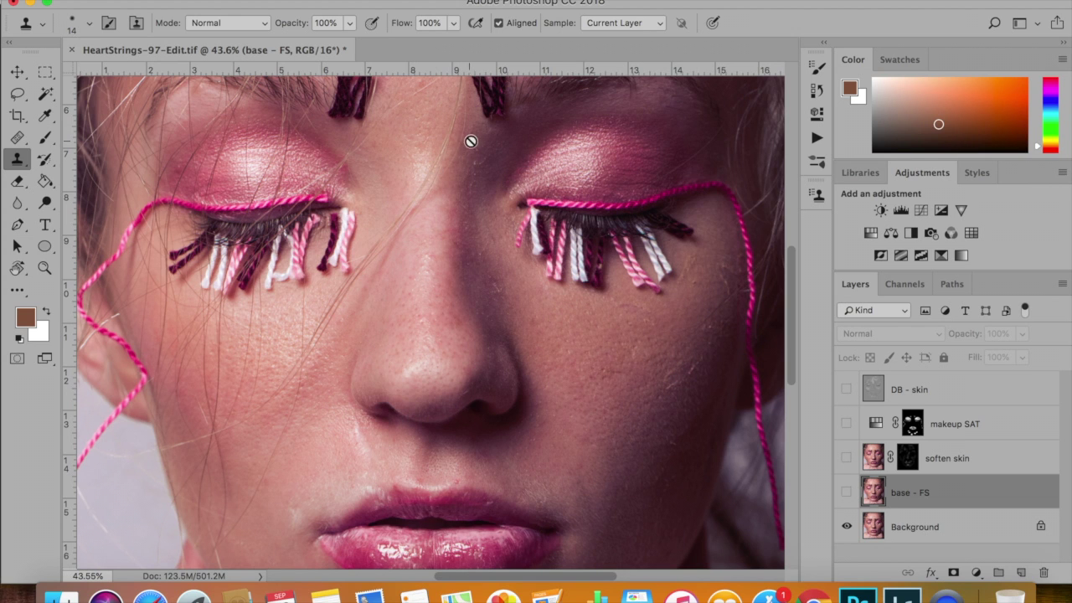
{"action": "left_click", "coordinate": [847, 492]}
{"action": "left_click", "coordinate": [847, 493]}
{"action": "left_click", "coordinate": [847, 492]}
Step: Compare the skin twice more with base - FS off and on, leaving it visible
{"action": "scroll", "coordinate": [432, 322], "scroll_direction": "down", "scroll_amount": 3}
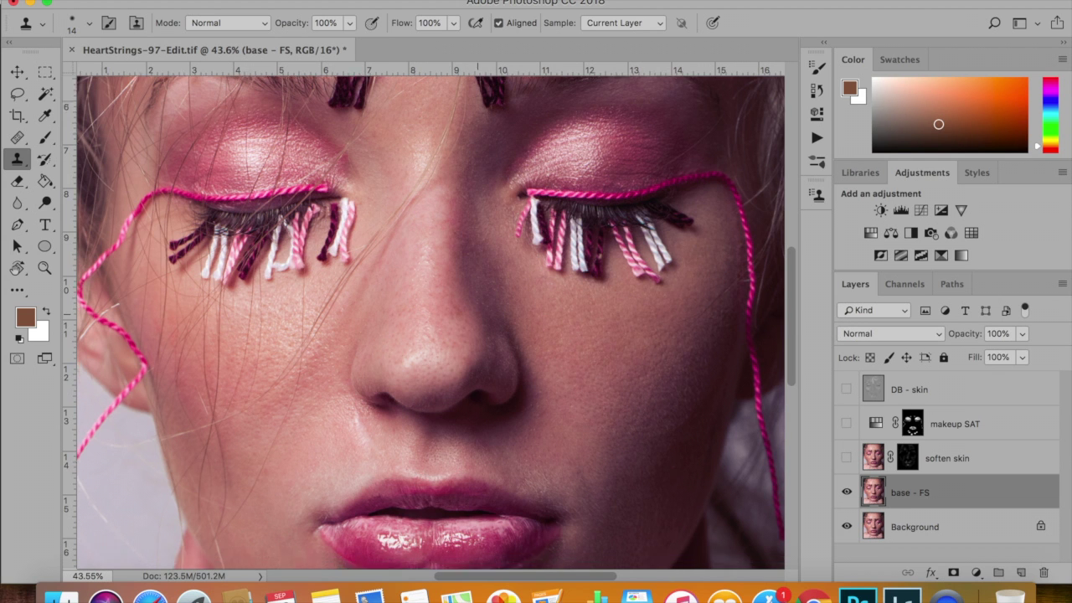
{"action": "scroll", "coordinate": [432, 322], "scroll_direction": "down", "scroll_amount": 3}
{"action": "scroll", "coordinate": [431, 323], "scroll_direction": "up", "scroll_amount": 5}
{"action": "scroll", "coordinate": [431, 323], "scroll_direction": "up", "scroll_amount": 2}
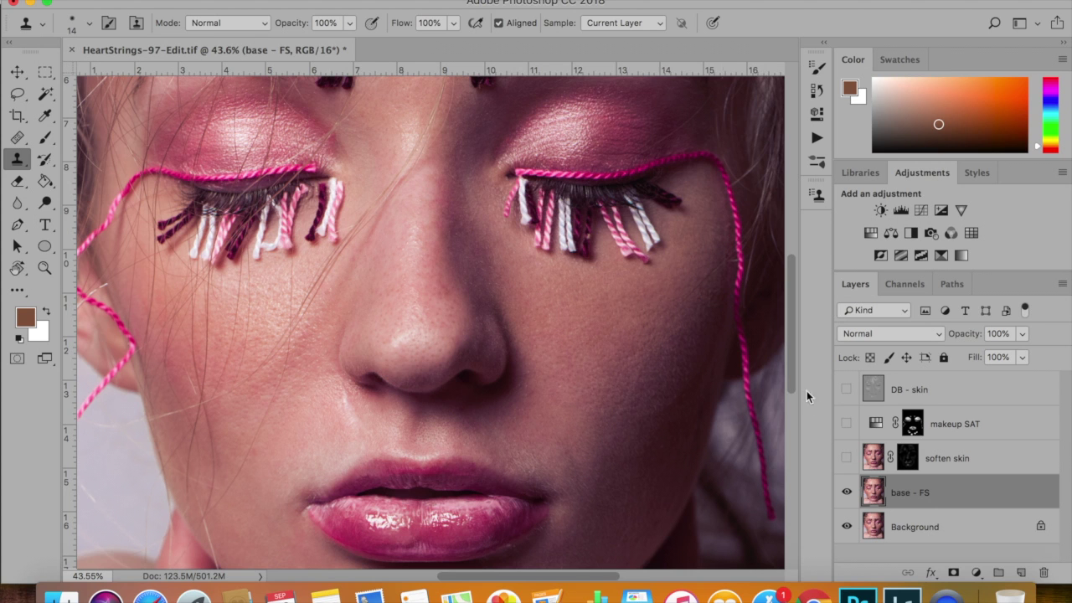
{"action": "left_click", "coordinate": [847, 493]}
{"action": "left_click", "coordinate": [847, 492]}
{"action": "left_click", "coordinate": [847, 494]}
{"action": "left_click", "coordinate": [847, 494]}
{"action": "scroll", "coordinate": [495, 306], "scroll_direction": "down", "scroll_amount": 2}
{"action": "scroll", "coordinate": [432, 323], "scroll_direction": "up", "scroll_amount": 2}
{"action": "scroll", "coordinate": [431, 323], "scroll_direction": "up", "scroll_amount": 2}
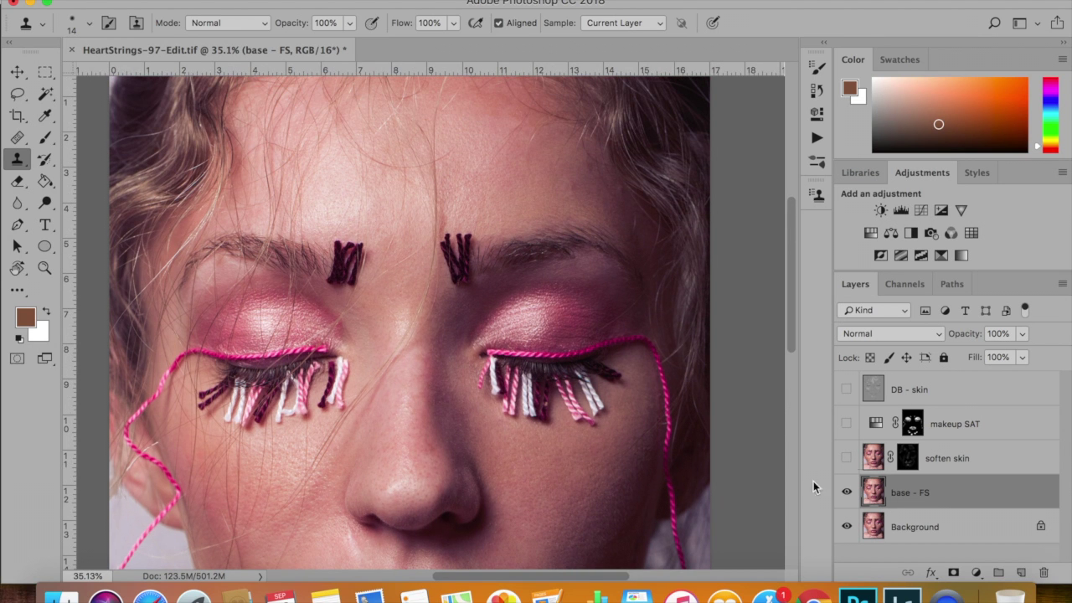
{"action": "scroll", "coordinate": [415, 319], "scroll_direction": "down", "scroll_amount": 1}
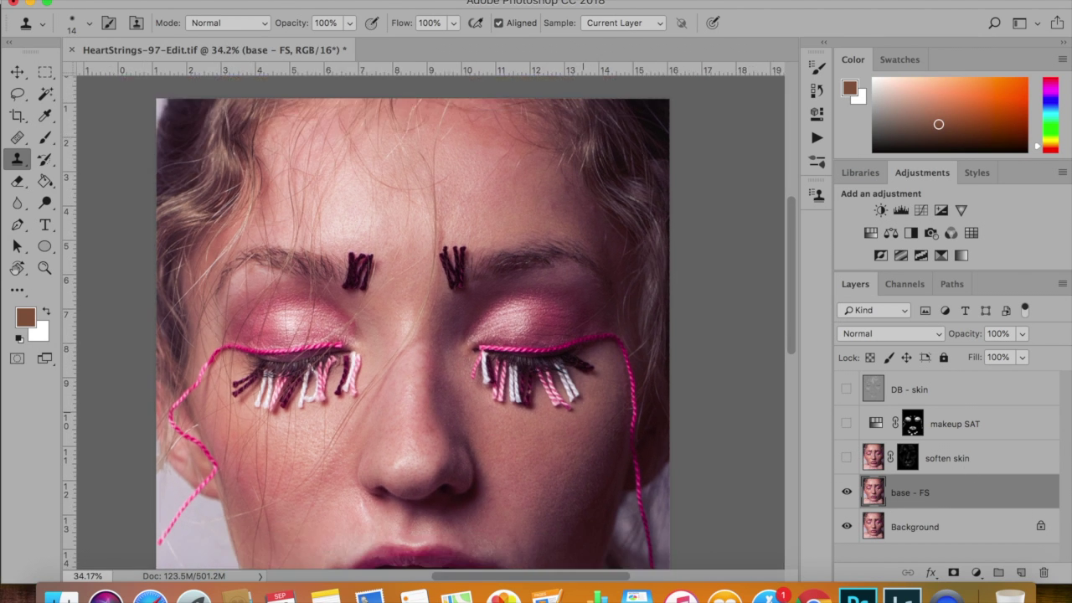
{"action": "left_click", "coordinate": [955, 463]}
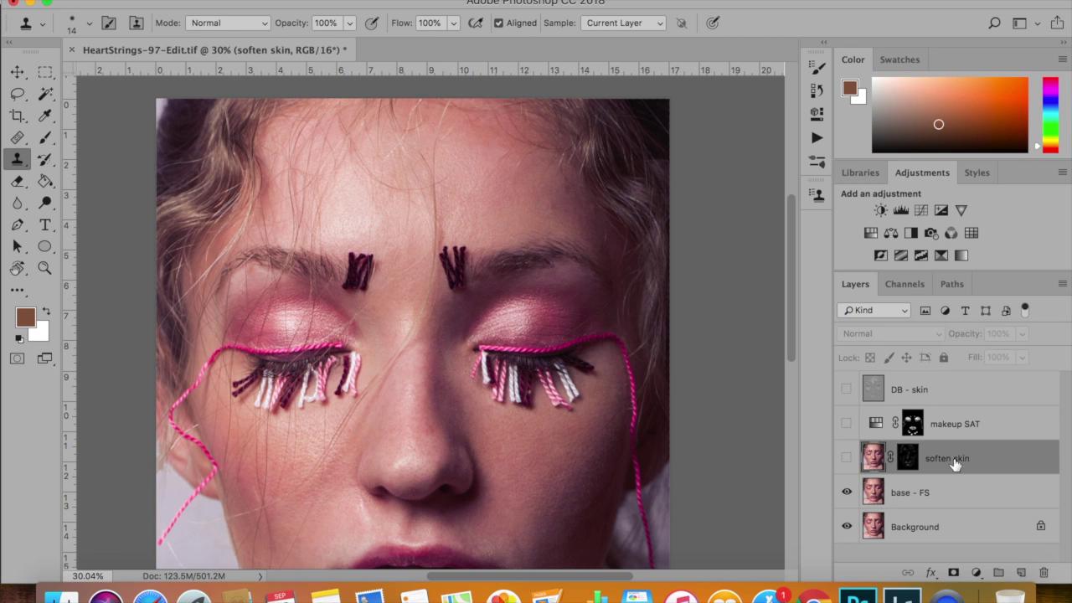
Step: Turn on the soften skin layer, toggling it off and on to compare the skin
{"action": "left_click", "coordinate": [937, 501]}
{"action": "left_click", "coordinate": [846, 459]}
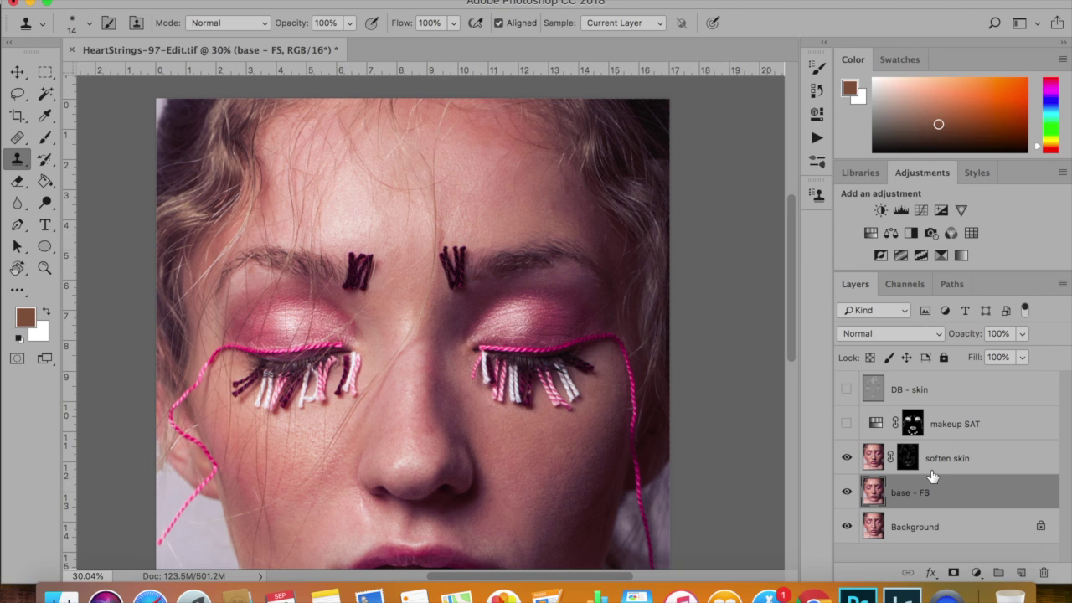
{"action": "left_click", "coordinate": [37, 143]}
{"action": "scroll", "coordinate": [75, 444], "scroll_direction": "down", "scroll_amount": 5}
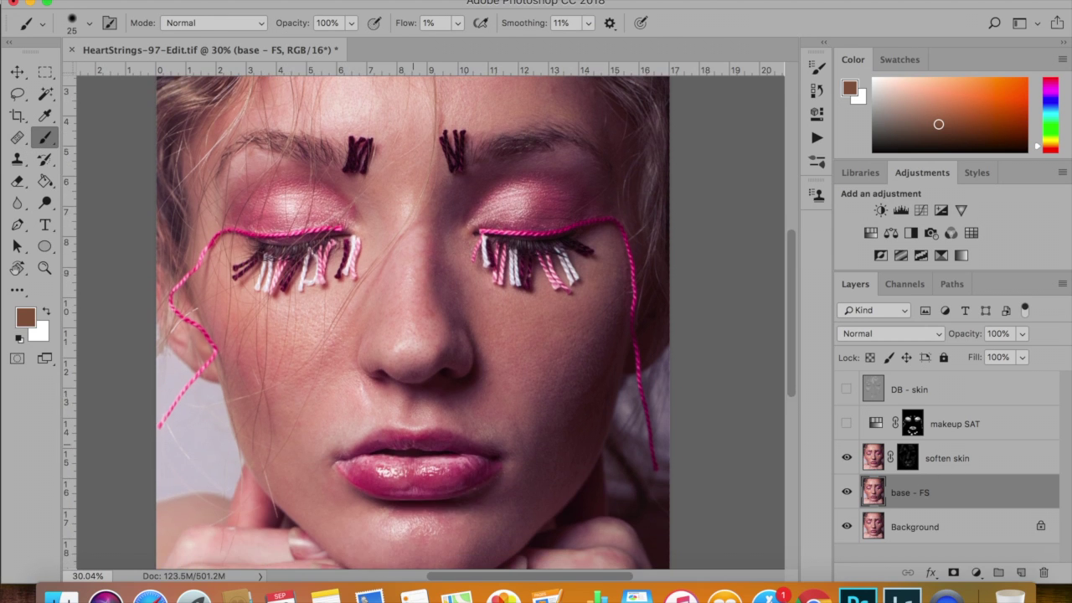
{"action": "left_click", "coordinate": [951, 465]}
{"action": "left_click", "coordinate": [847, 457]}
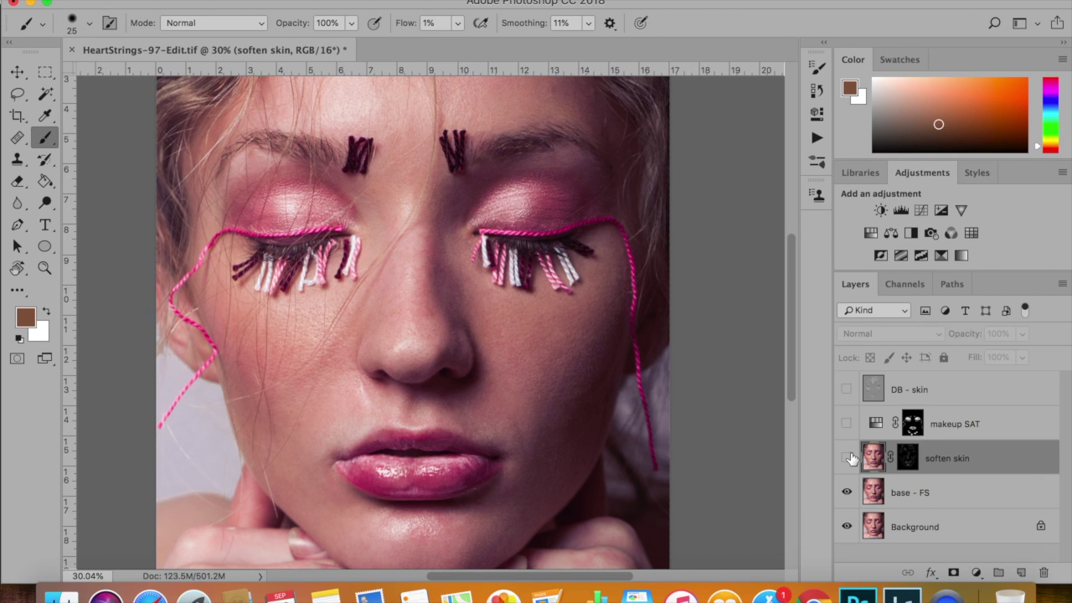
{"action": "left_click", "coordinate": [847, 458]}
{"action": "left_click", "coordinate": [847, 458]}
{"action": "left_click", "coordinate": [848, 457]}
Step: Show makeup SAT and DB - skin, compare DB - skin, and fit the image on screen
{"action": "left_click", "coordinate": [846, 424]}
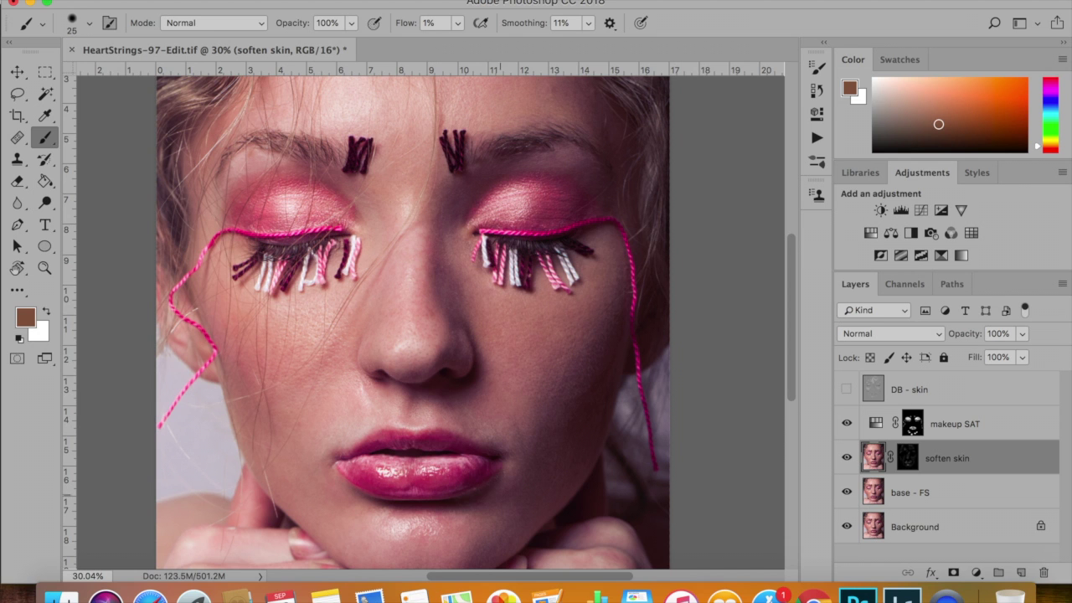
{"action": "scroll", "coordinate": [406, 286], "scroll_direction": "up", "scroll_amount": 3}
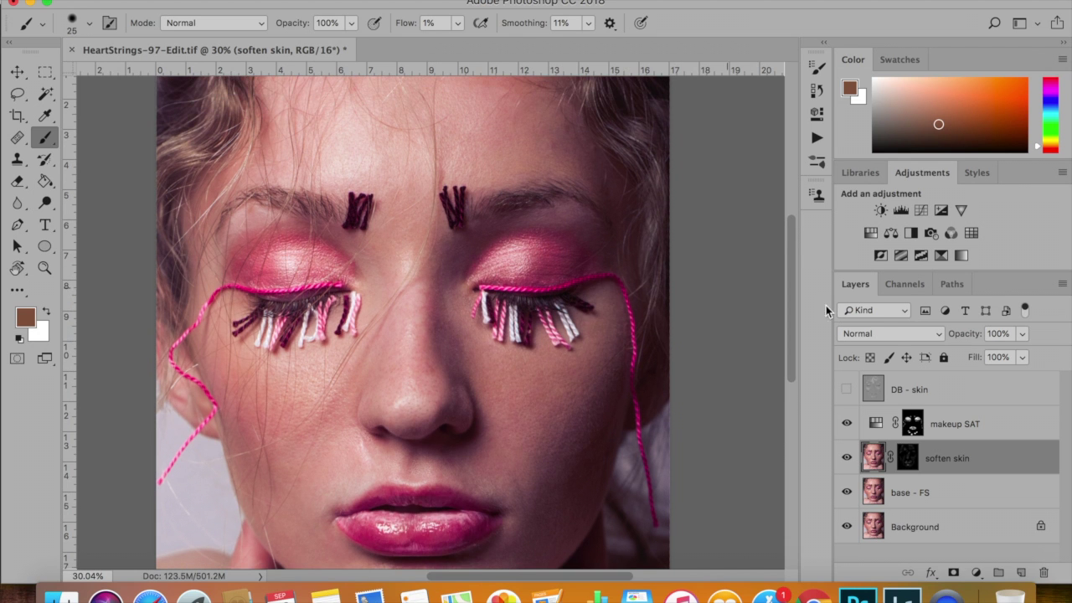
{"action": "left_click", "coordinate": [846, 388]}
{"action": "scroll", "coordinate": [423, 315], "scroll_direction": "down", "scroll_amount": 1}
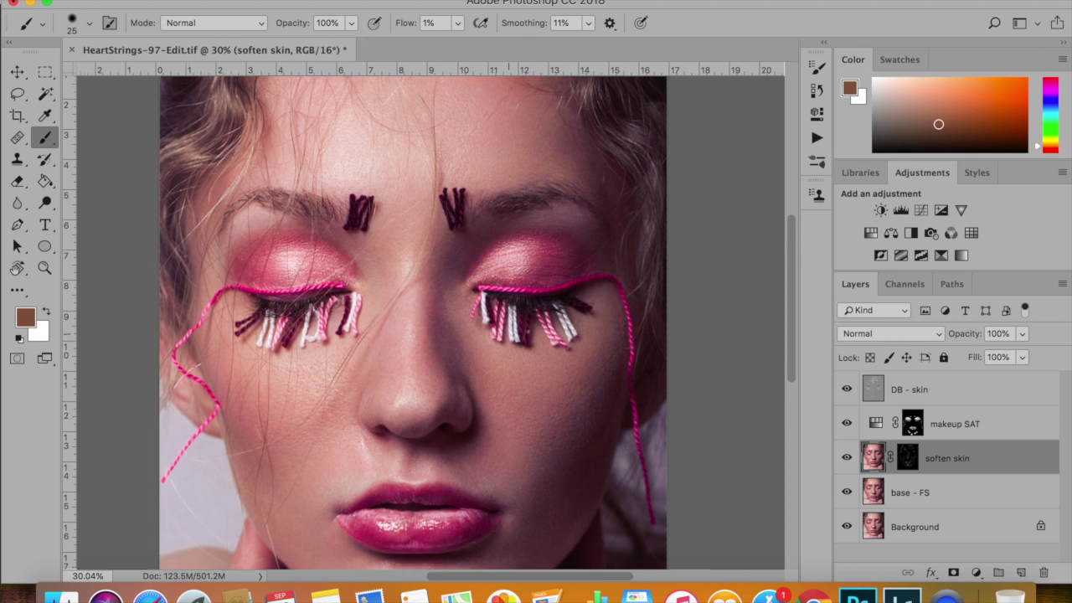
{"action": "scroll", "coordinate": [424, 314], "scroll_direction": "down", "scroll_amount": 2}
{"action": "scroll", "coordinate": [423, 314], "scroll_direction": "down", "scroll_amount": 2}
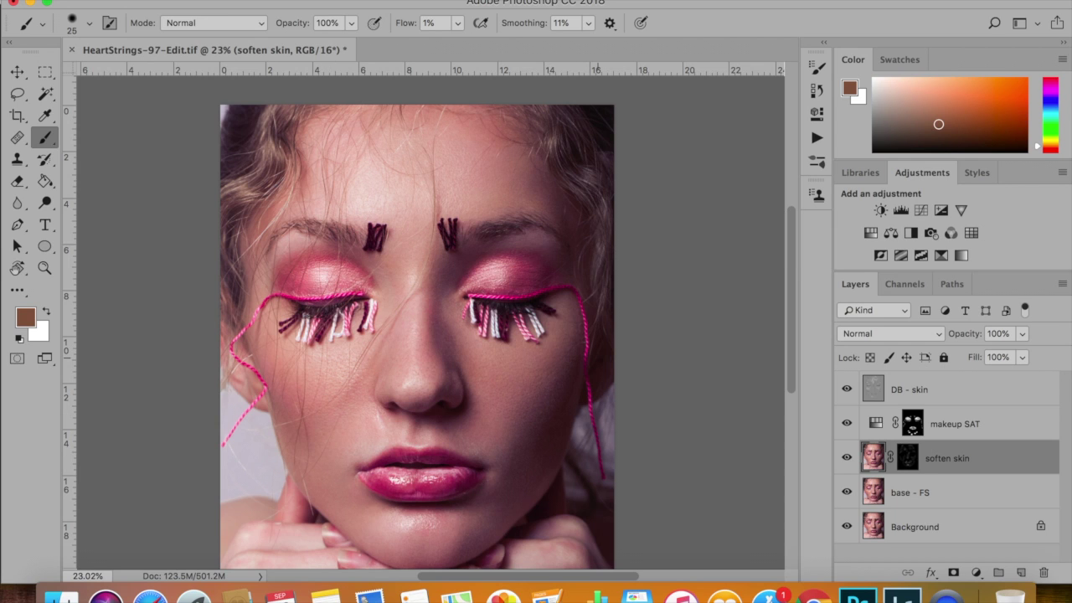
{"action": "left_click", "coordinate": [846, 389]}
{"action": "left_click", "coordinate": [846, 389]}
{"action": "scroll", "coordinate": [417, 335], "scroll_direction": "down", "scroll_amount": 5}
{"action": "key", "text": "ctrl+0"}
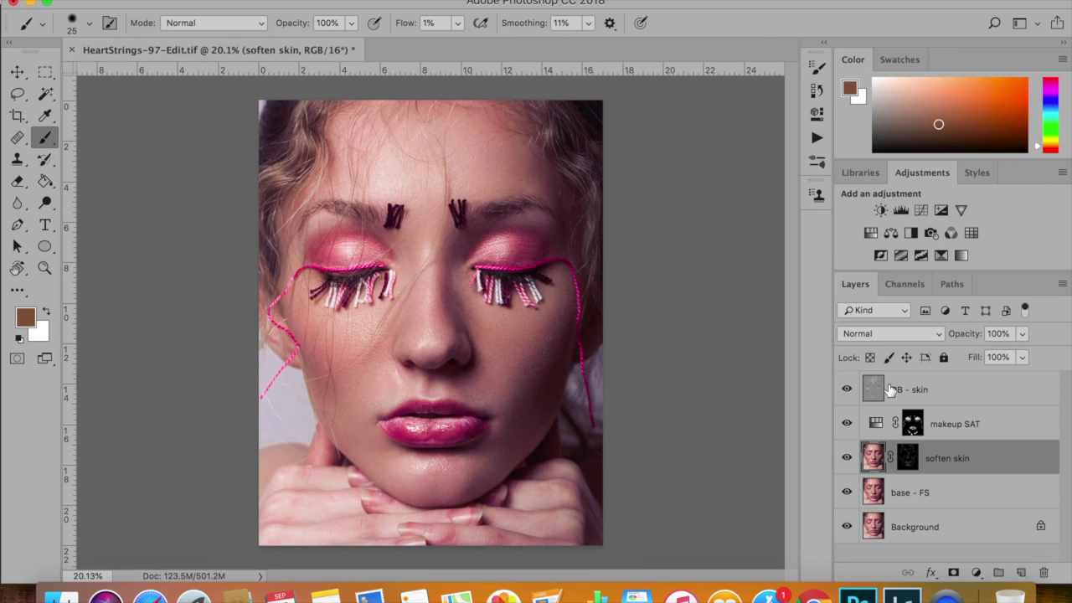
{"action": "left_click", "coordinate": [854, 385]}
Step: Recheck DB - skin and base - FS, view Kate's raw in Lightroom, then open Kate-124-Edit.tif
{"action": "left_click", "coordinate": [847, 390]}
{"action": "left_click", "coordinate": [846, 389]}
{"action": "left_click", "coordinate": [846, 390]}
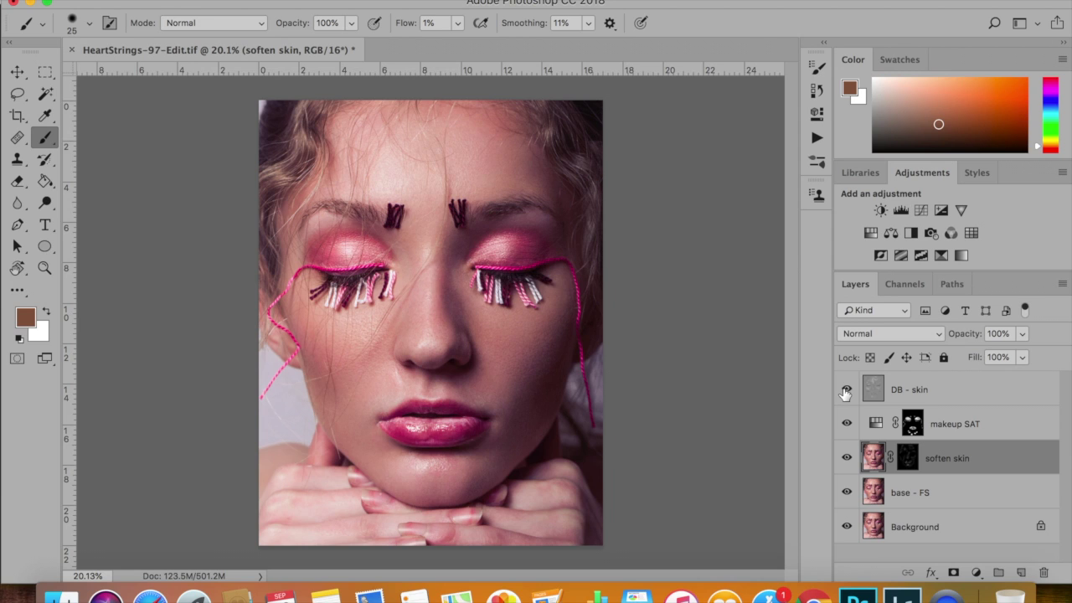
{"action": "left_click", "coordinate": [846, 493]}
{"action": "left_click", "coordinate": [846, 493]}
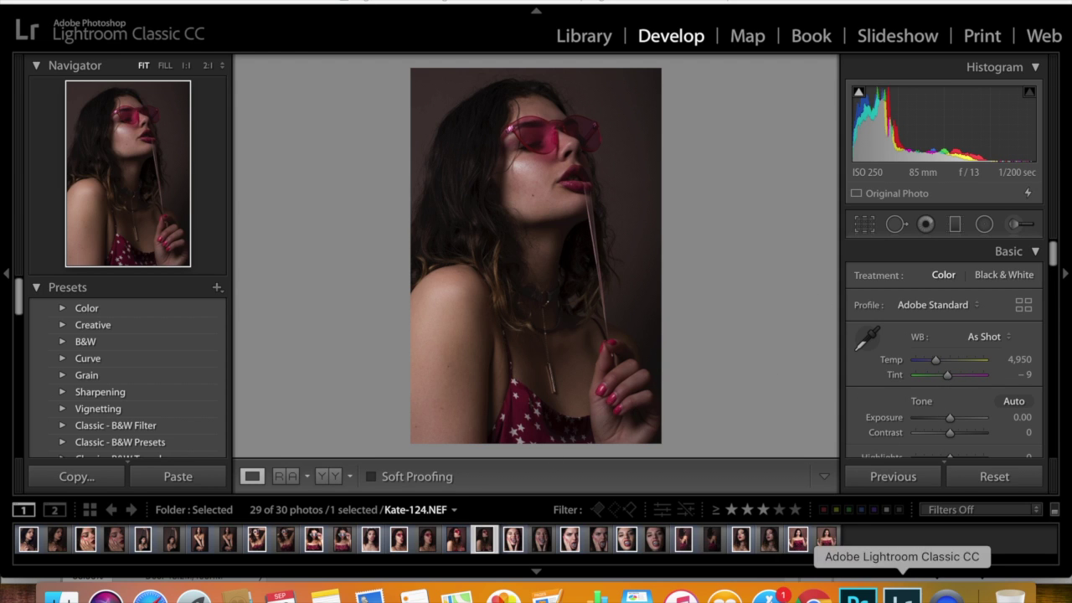
{"action": "left_click", "coordinate": [902, 596]}
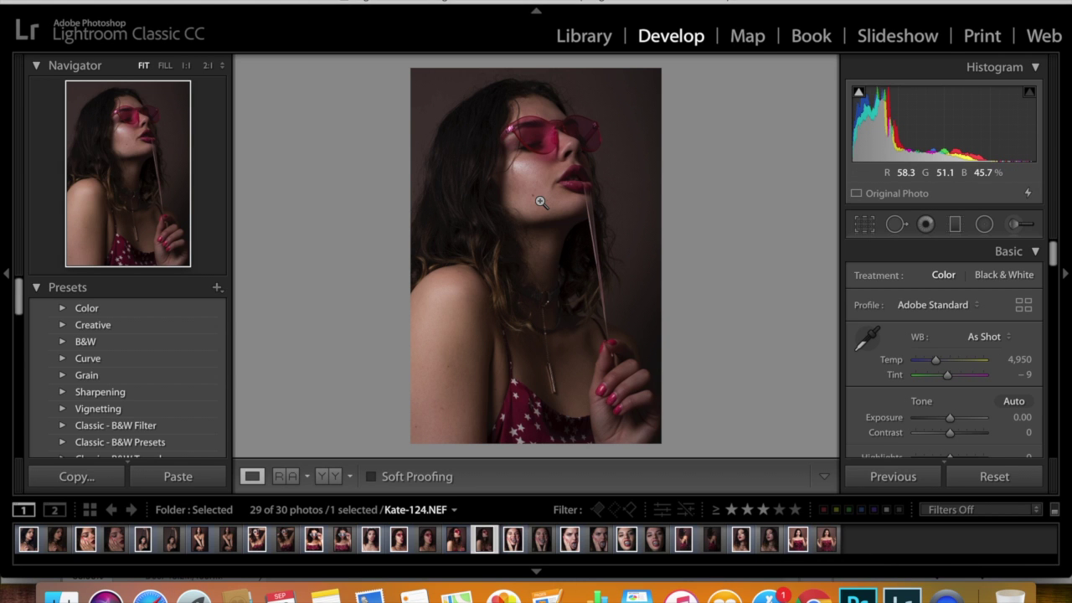
{"action": "left_click", "coordinate": [856, 596]}
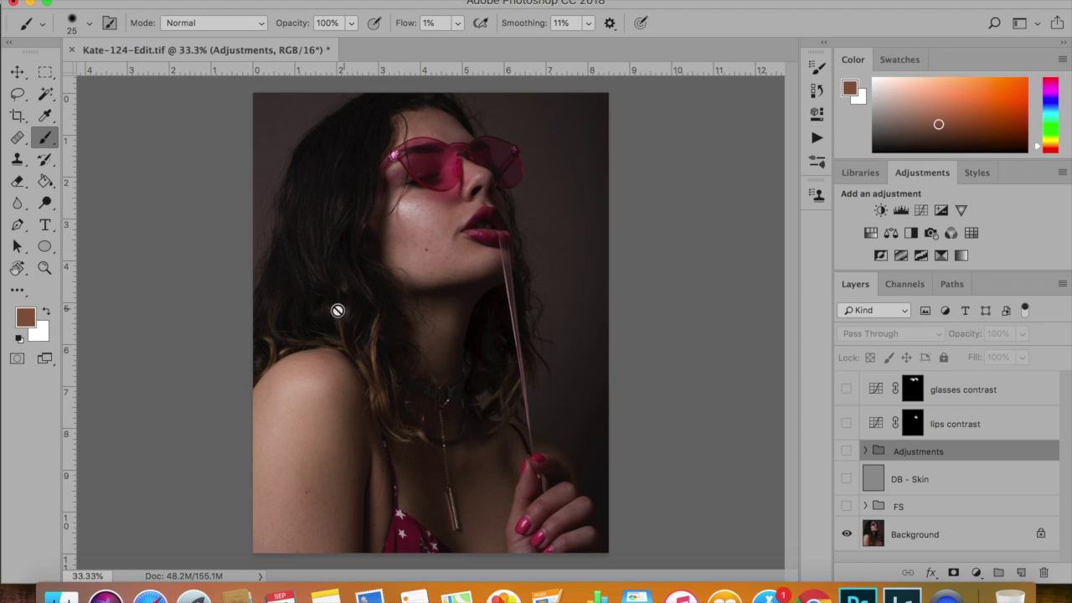
Step: Turn on the FS retouch group on the Kate portrait, toggling it repeatedly to compare skin before and after
{"action": "left_click", "coordinate": [846, 507]}
{"action": "left_click", "coordinate": [847, 506]}
{"action": "left_click", "coordinate": [847, 506]}
{"action": "left_click", "coordinate": [847, 507]}
{"action": "left_click", "coordinate": [847, 506]}
{"action": "left_click", "coordinate": [847, 507]}
{"action": "left_click", "coordinate": [846, 507]}
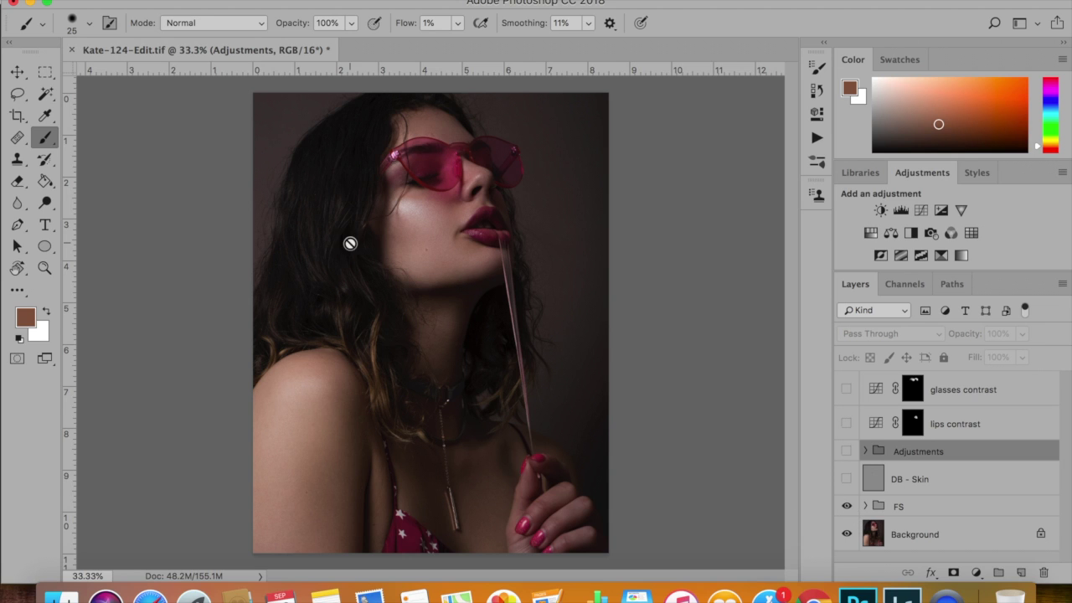
{"action": "left_click", "coordinate": [847, 507]}
{"action": "left_click", "coordinate": [847, 507]}
Step: Toggle the DB - Skin layer and turn on the Adjustments group, comparing colour with and without it
{"action": "left_click", "coordinate": [847, 479]}
{"action": "left_click", "coordinate": [847, 479]}
{"action": "left_click", "coordinate": [847, 452]}
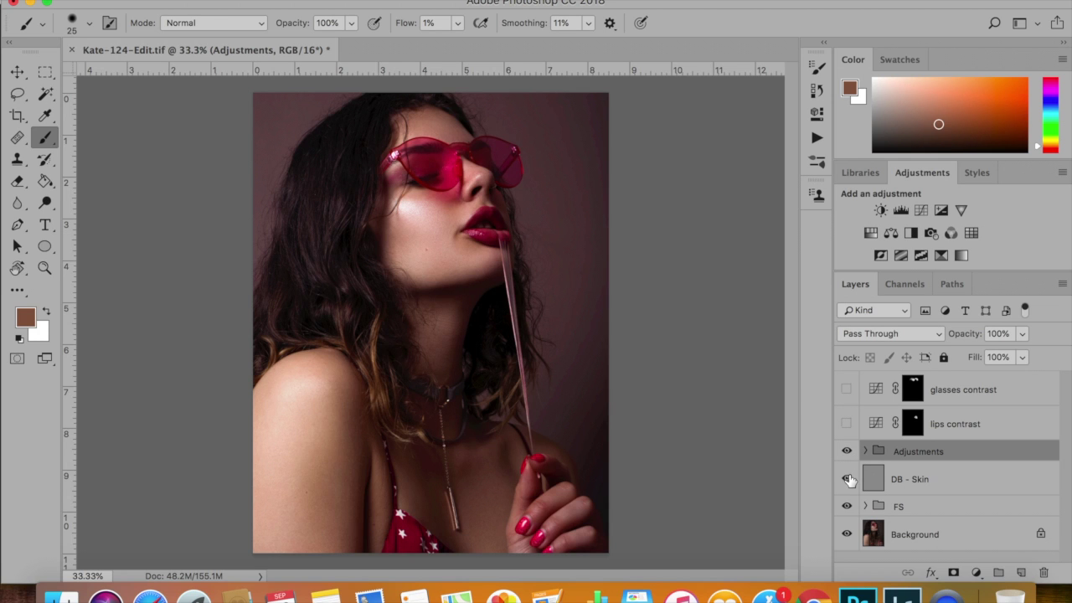
{"action": "left_click", "coordinate": [846, 451]}
{"action": "left_click", "coordinate": [846, 451]}
{"action": "left_click", "coordinate": [866, 451]}
{"action": "scroll", "coordinate": [924, 486], "scroll_direction": "down", "scroll_amount": 3}
{"action": "scroll", "coordinate": [924, 486], "scroll_direction": "up", "scroll_amount": 1}
{"action": "scroll", "coordinate": [926, 425], "scroll_direction": "down", "scroll_amount": 1}
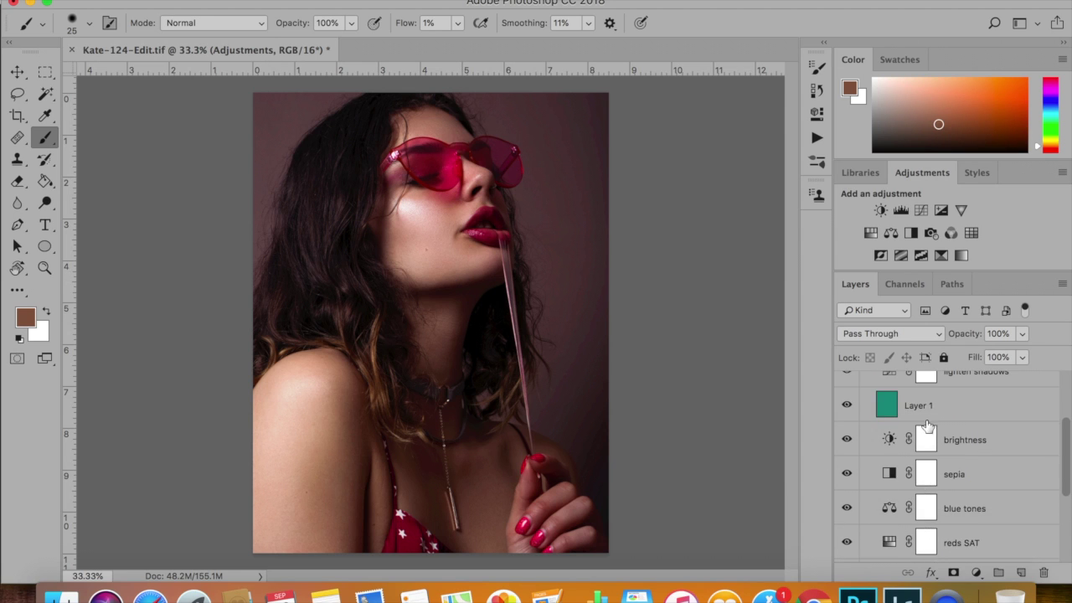
{"action": "left_click", "coordinate": [927, 422]}
{"action": "left_click", "coordinate": [846, 405]}
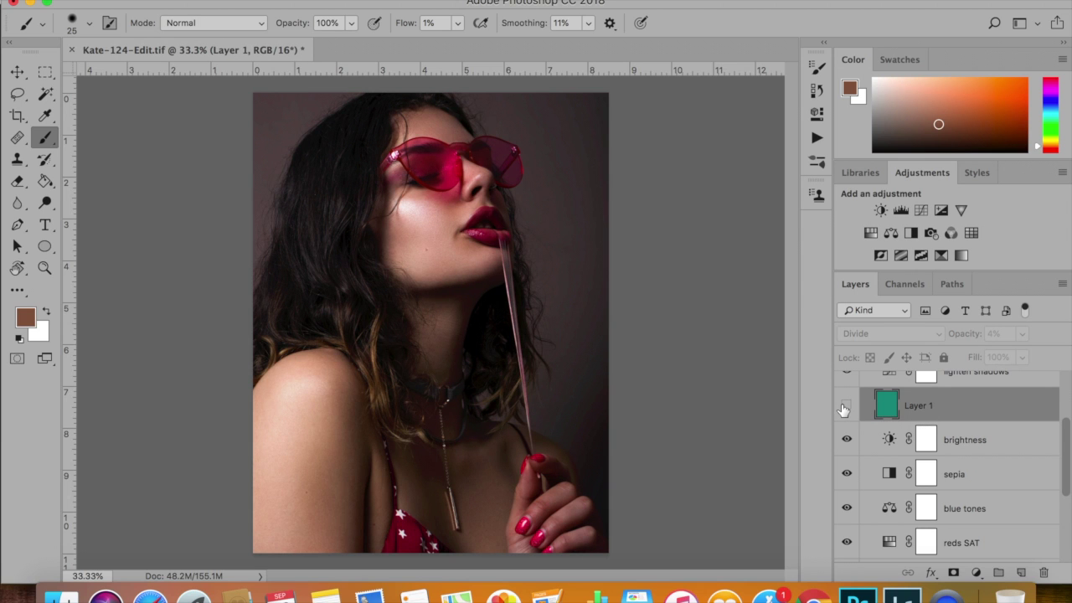
{"action": "left_click", "coordinate": [847, 407]}
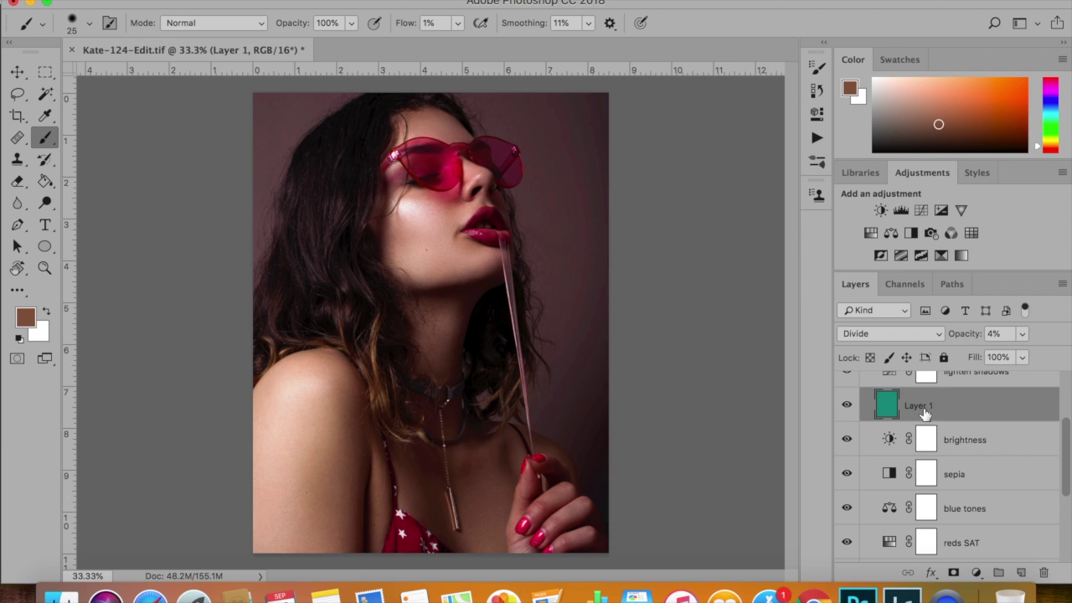
{"action": "scroll", "coordinate": [939, 502], "scroll_direction": "down", "scroll_amount": 3}
{"action": "scroll", "coordinate": [940, 501], "scroll_direction": "up", "scroll_amount": 4}
{"action": "scroll", "coordinate": [940, 503], "scroll_direction": "up", "scroll_amount": 1}
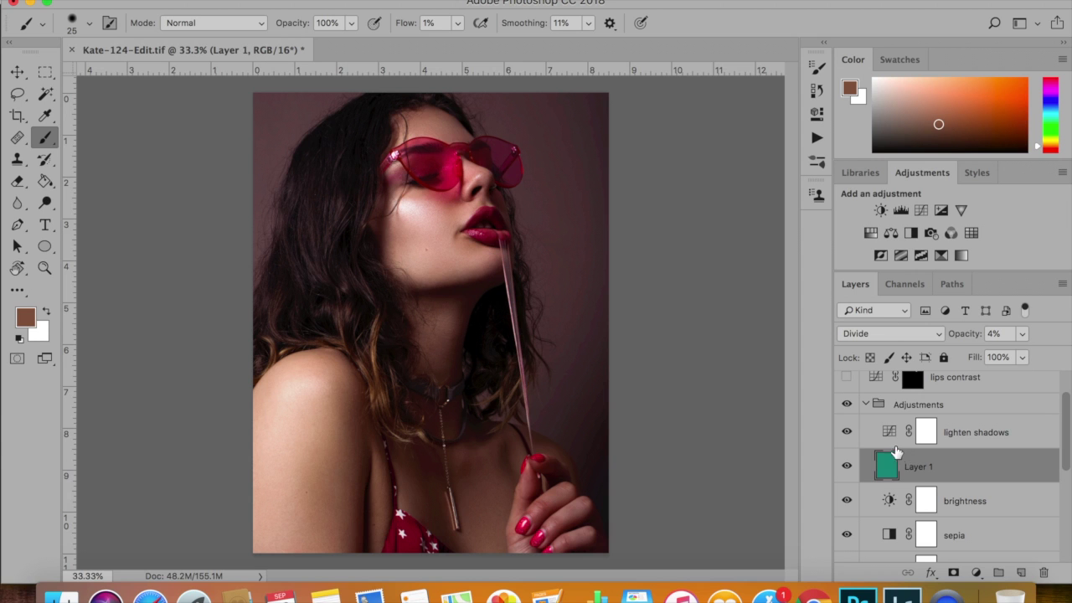
{"action": "left_click", "coordinate": [859, 407]}
{"action": "left_click", "coordinate": [865, 405]}
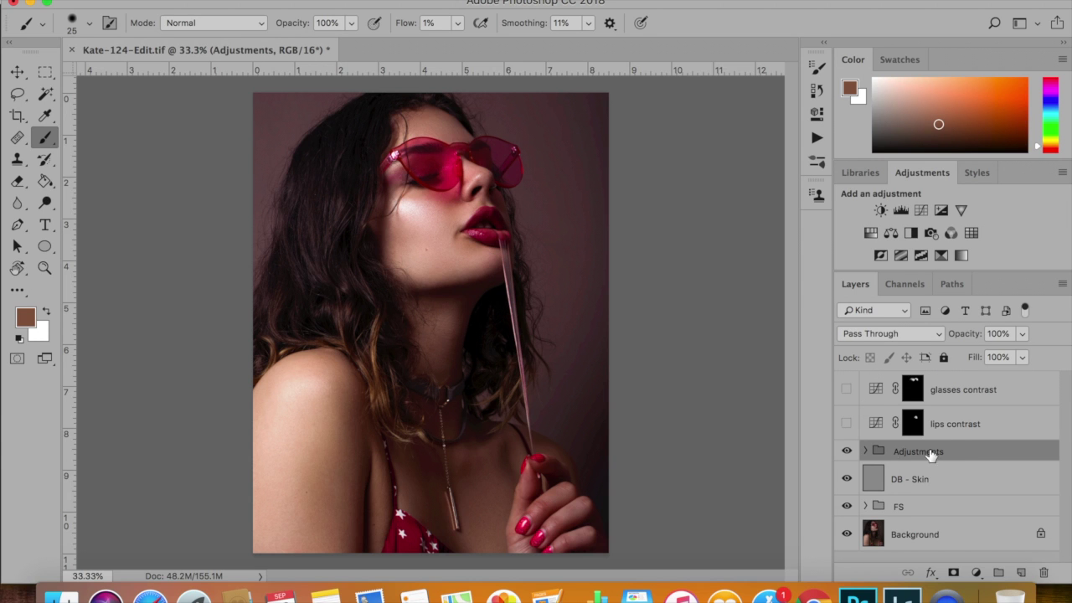
{"action": "left_click", "coordinate": [846, 452]}
{"action": "left_click", "coordinate": [846, 452]}
{"action": "left_click", "coordinate": [847, 423]}
Step: Show the lips contrast and glasses contrast layers, toggling glasses contrast to compare the pink glasses
{"action": "left_click", "coordinate": [847, 424]}
{"action": "left_click", "coordinate": [847, 390]}
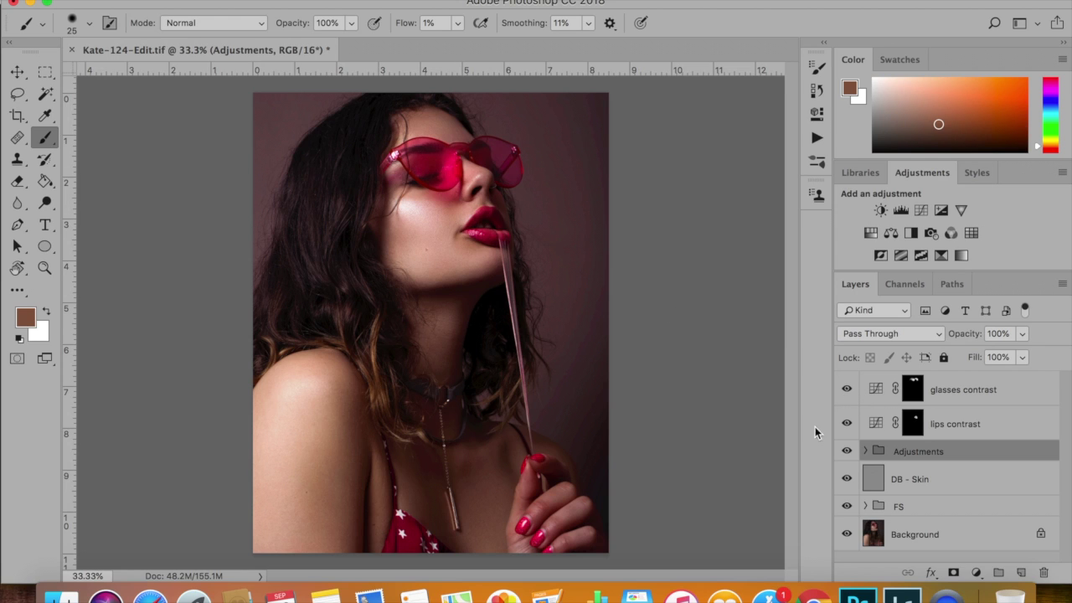
{"action": "left_click", "coordinate": [848, 389]}
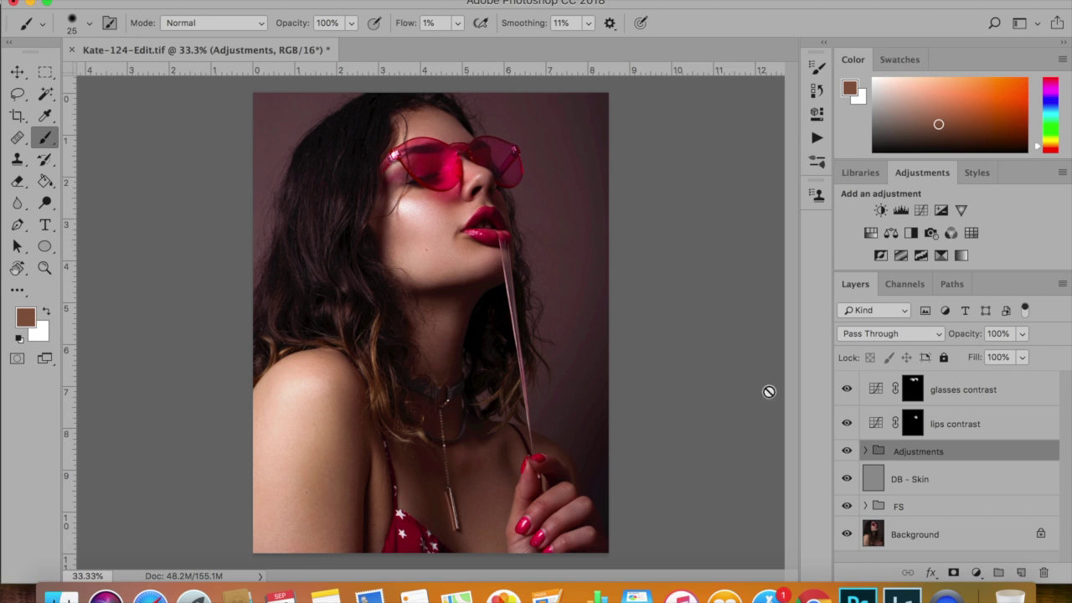